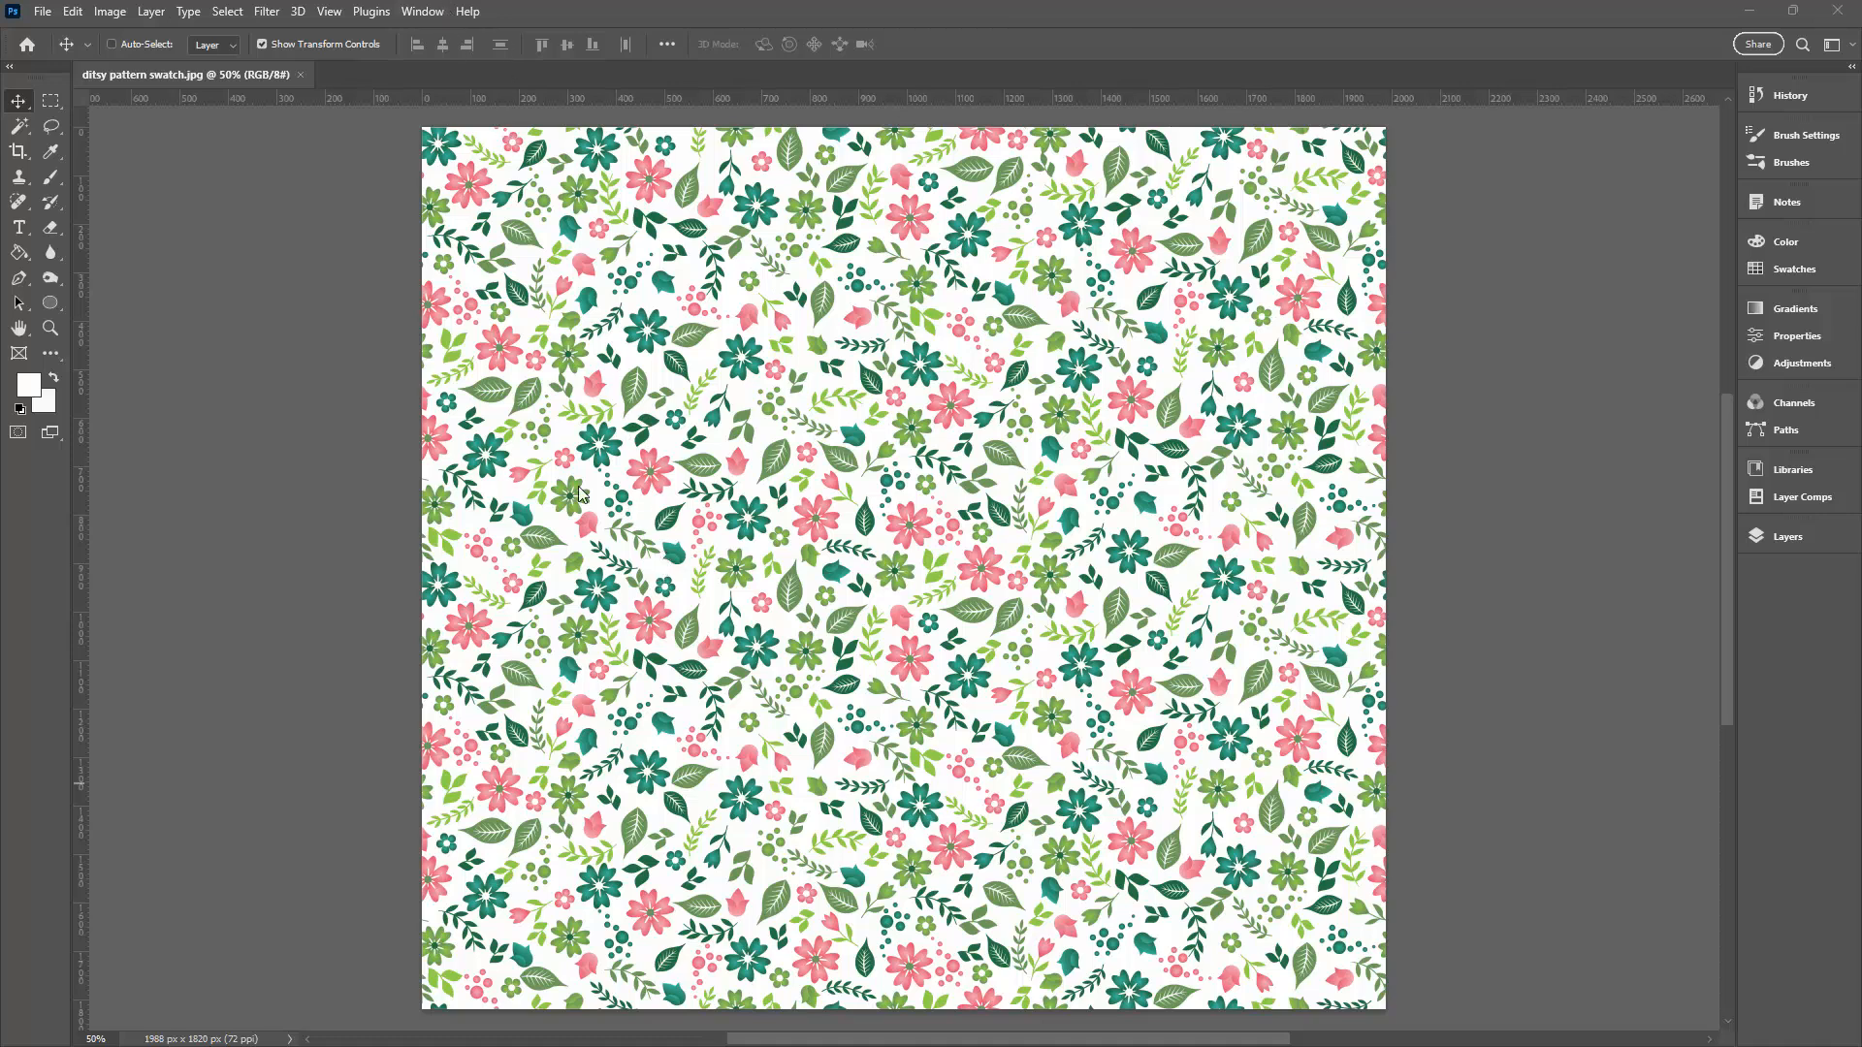
# Step: Save the open ditsy floral image as a new pattern named "ditsy pattern swatch.jpg" at the end of the pattern library
pyautogui.click(423, 12)
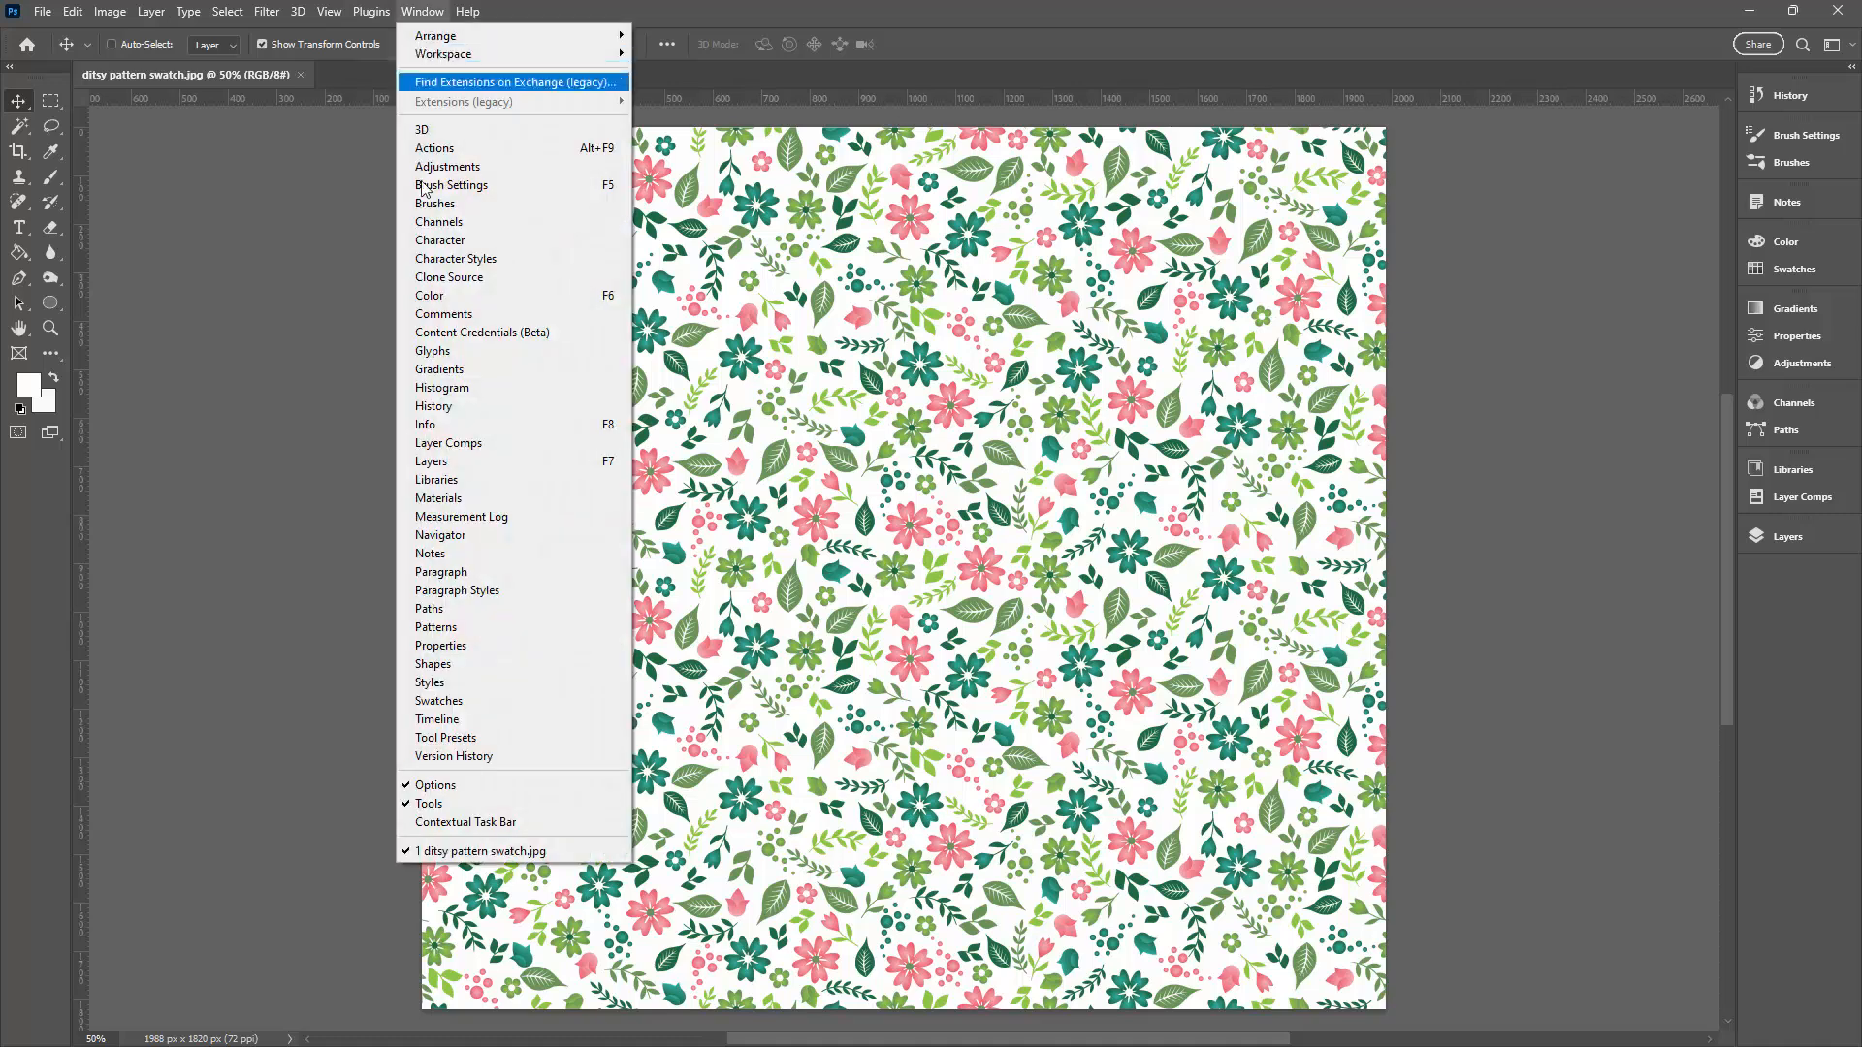
pyautogui.click(462, 628)
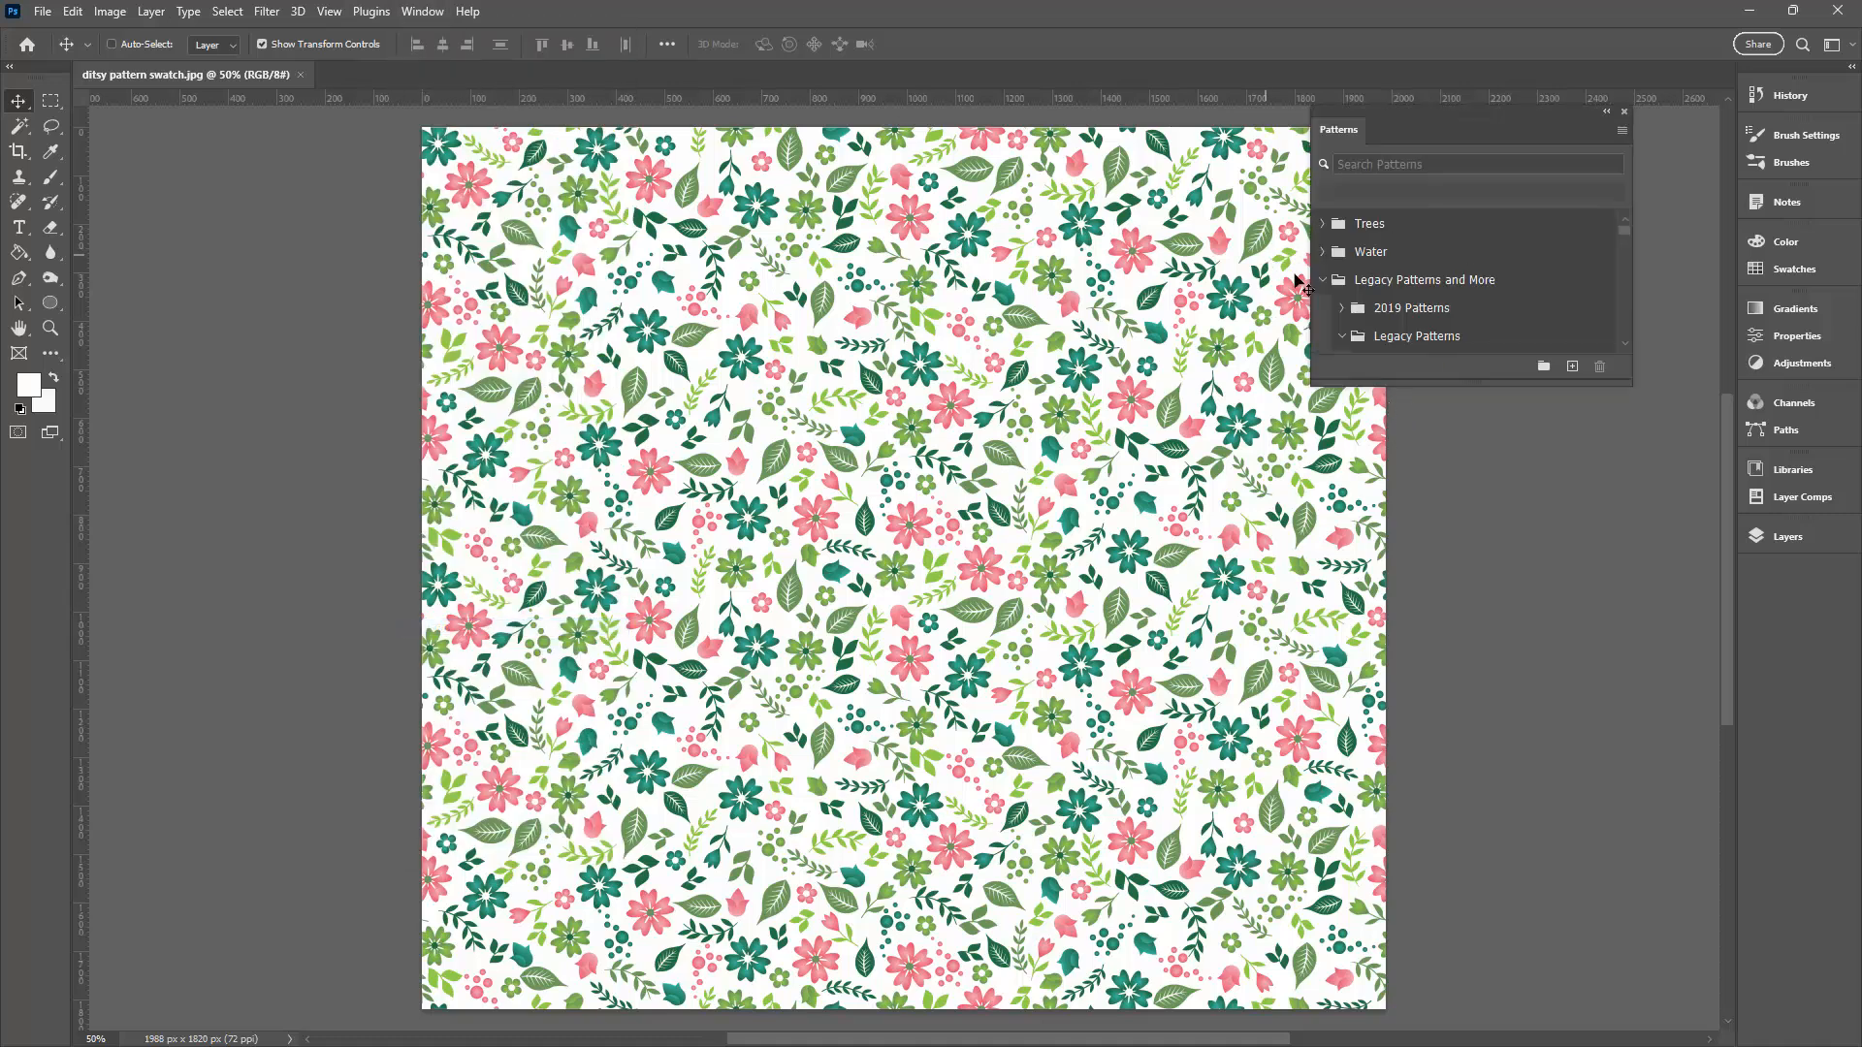
pyautogui.click(1320, 279)
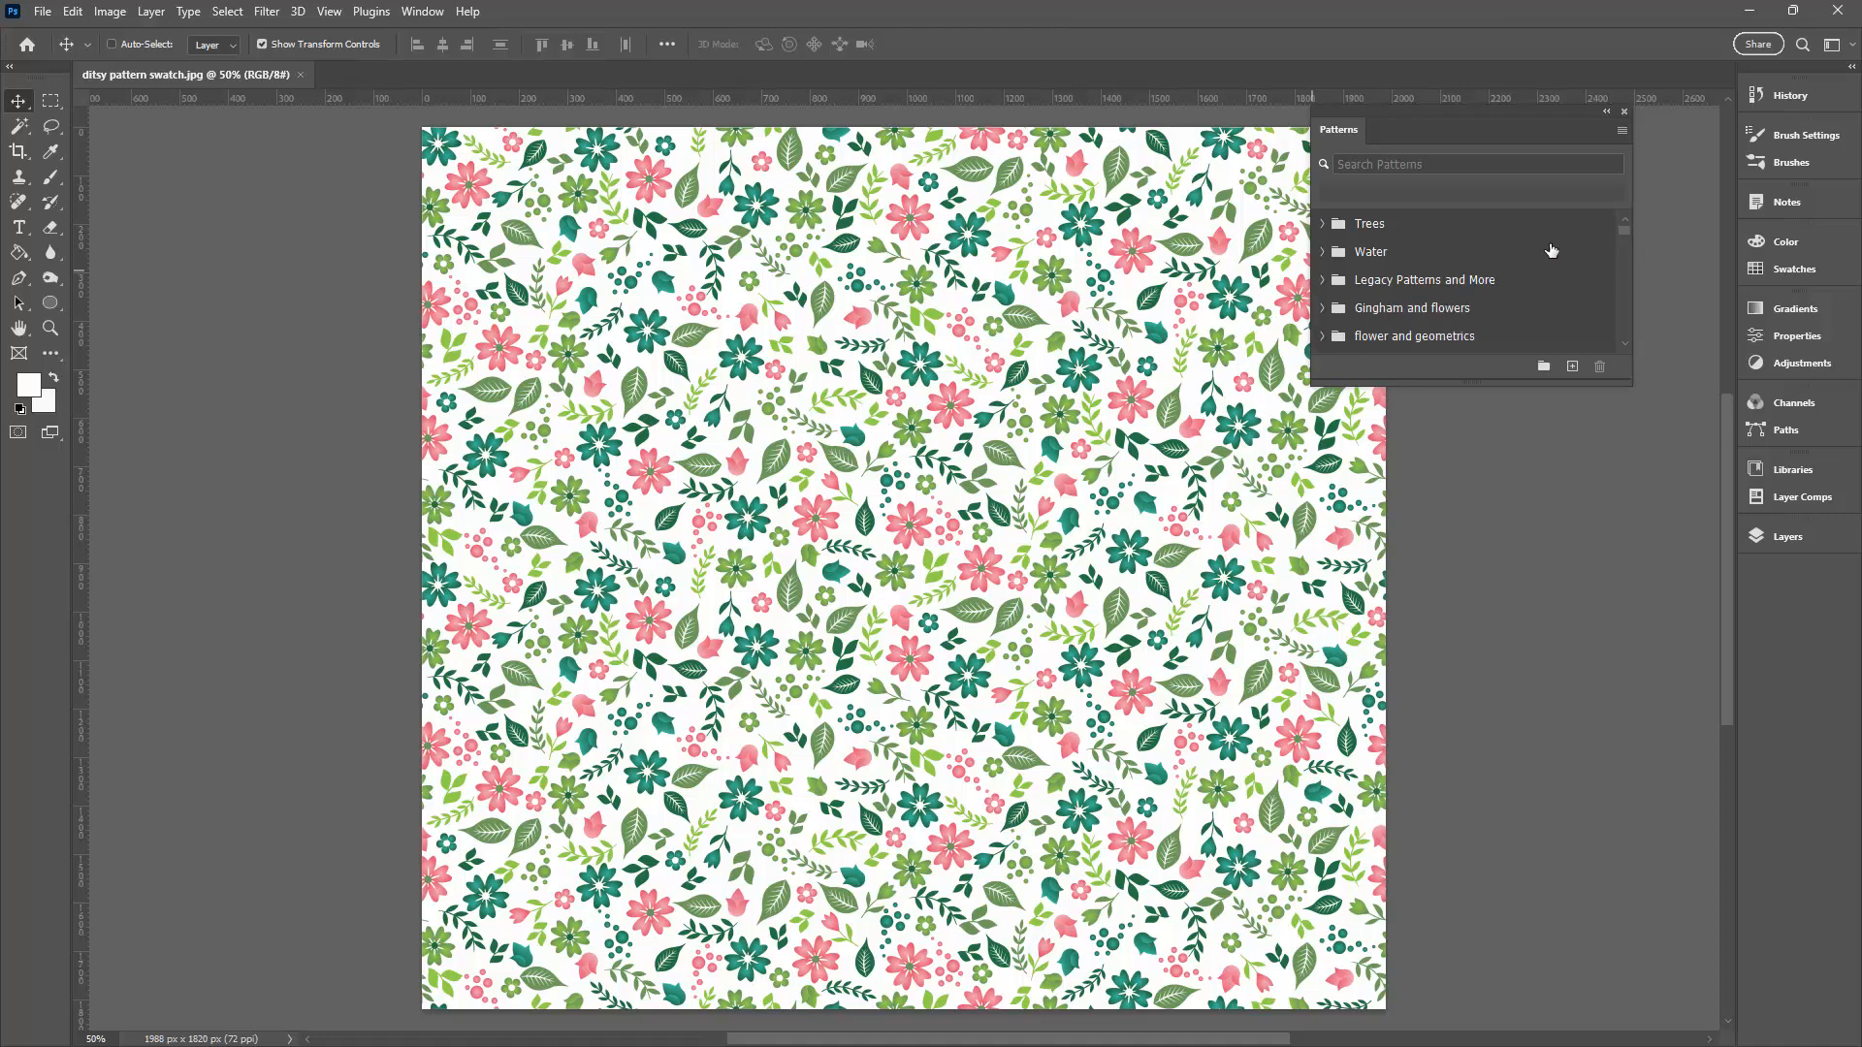
pyautogui.moveTo(1623, 236); pyautogui.dragTo(1674, 474)
pyautogui.moveTo(1668, 233); pyautogui.dragTo(1660, 426)
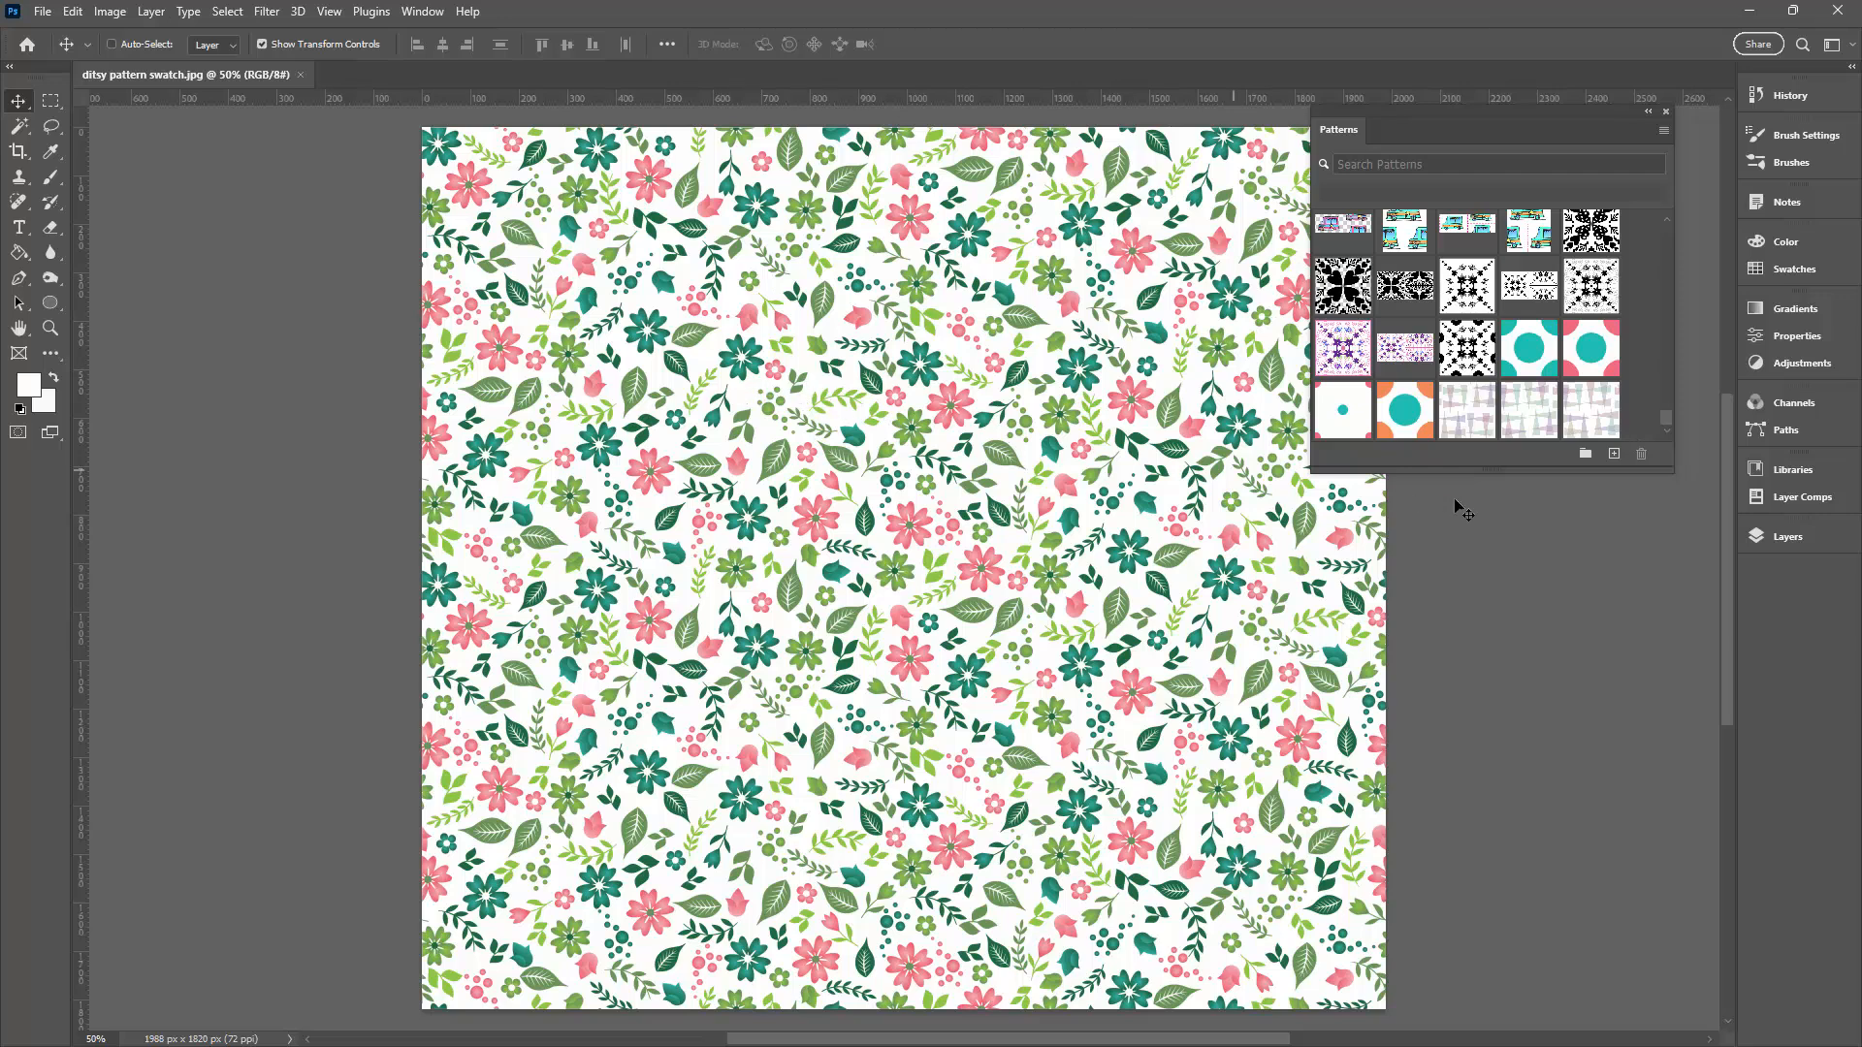
pyautogui.click(1614, 453)
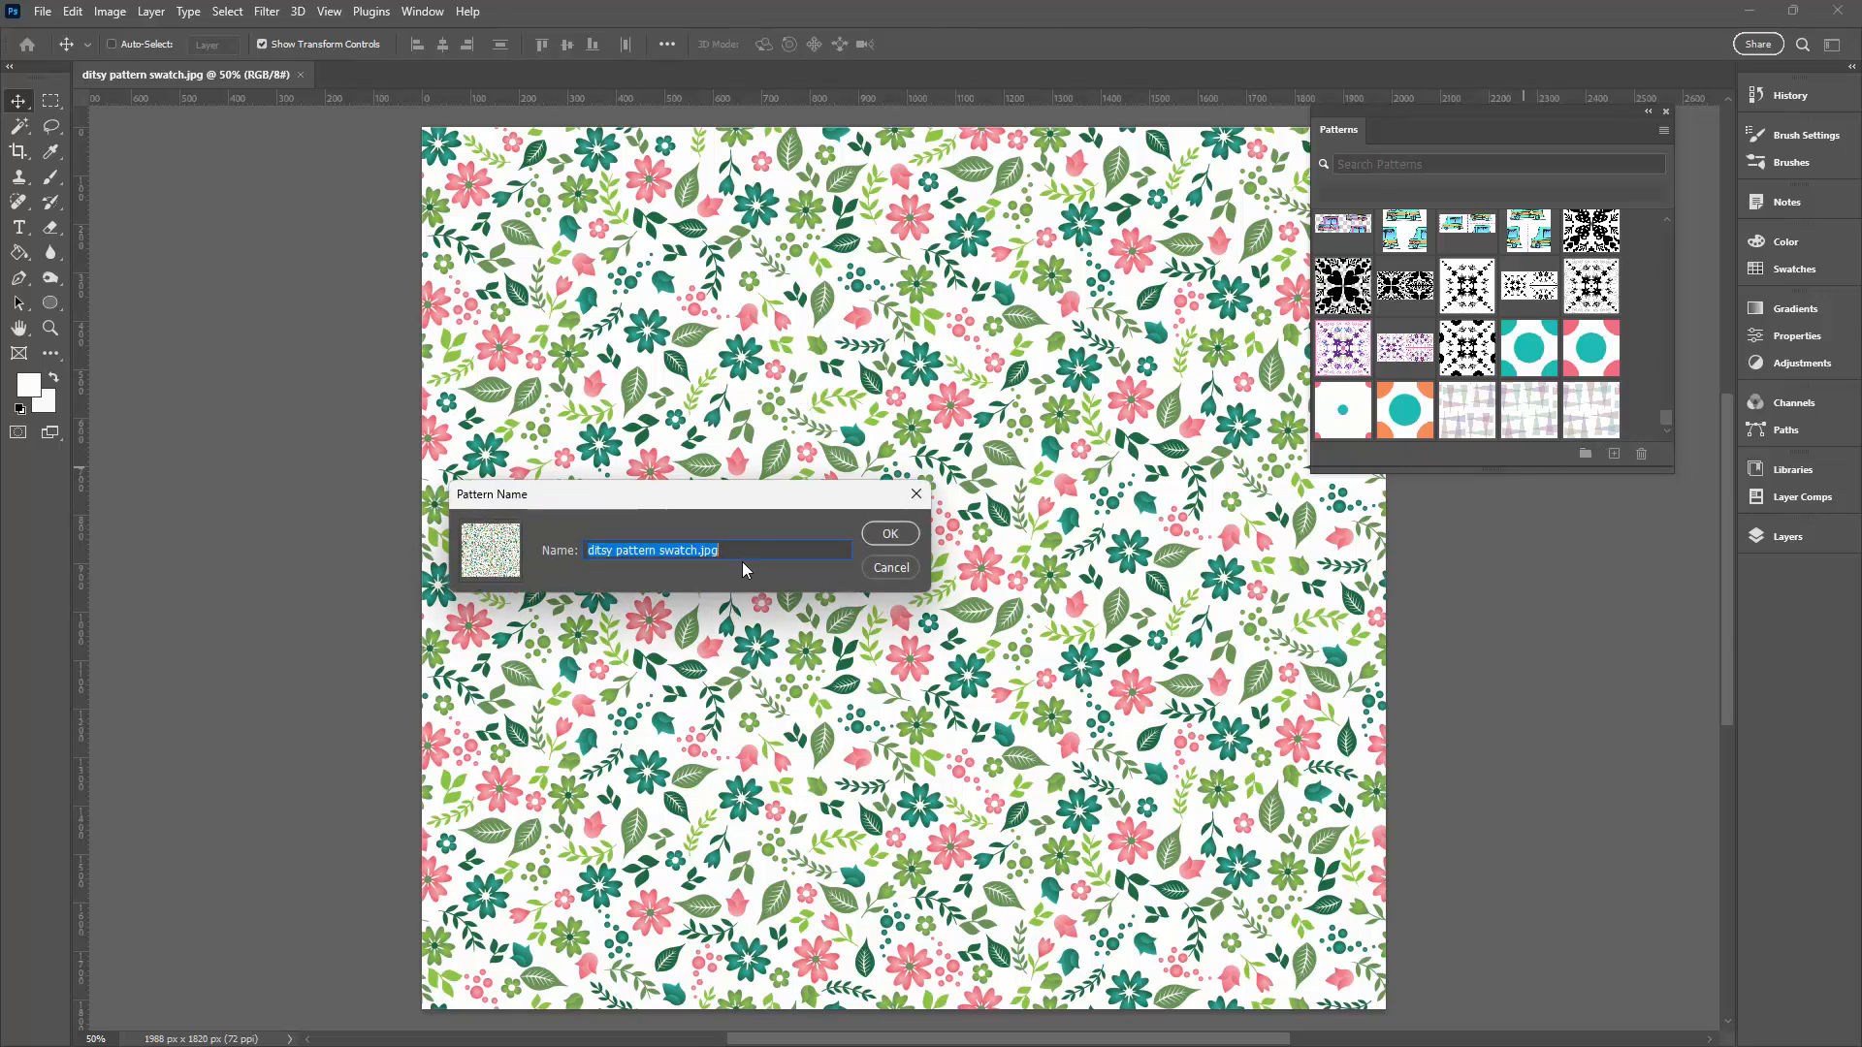
pyautogui.click(888, 542)
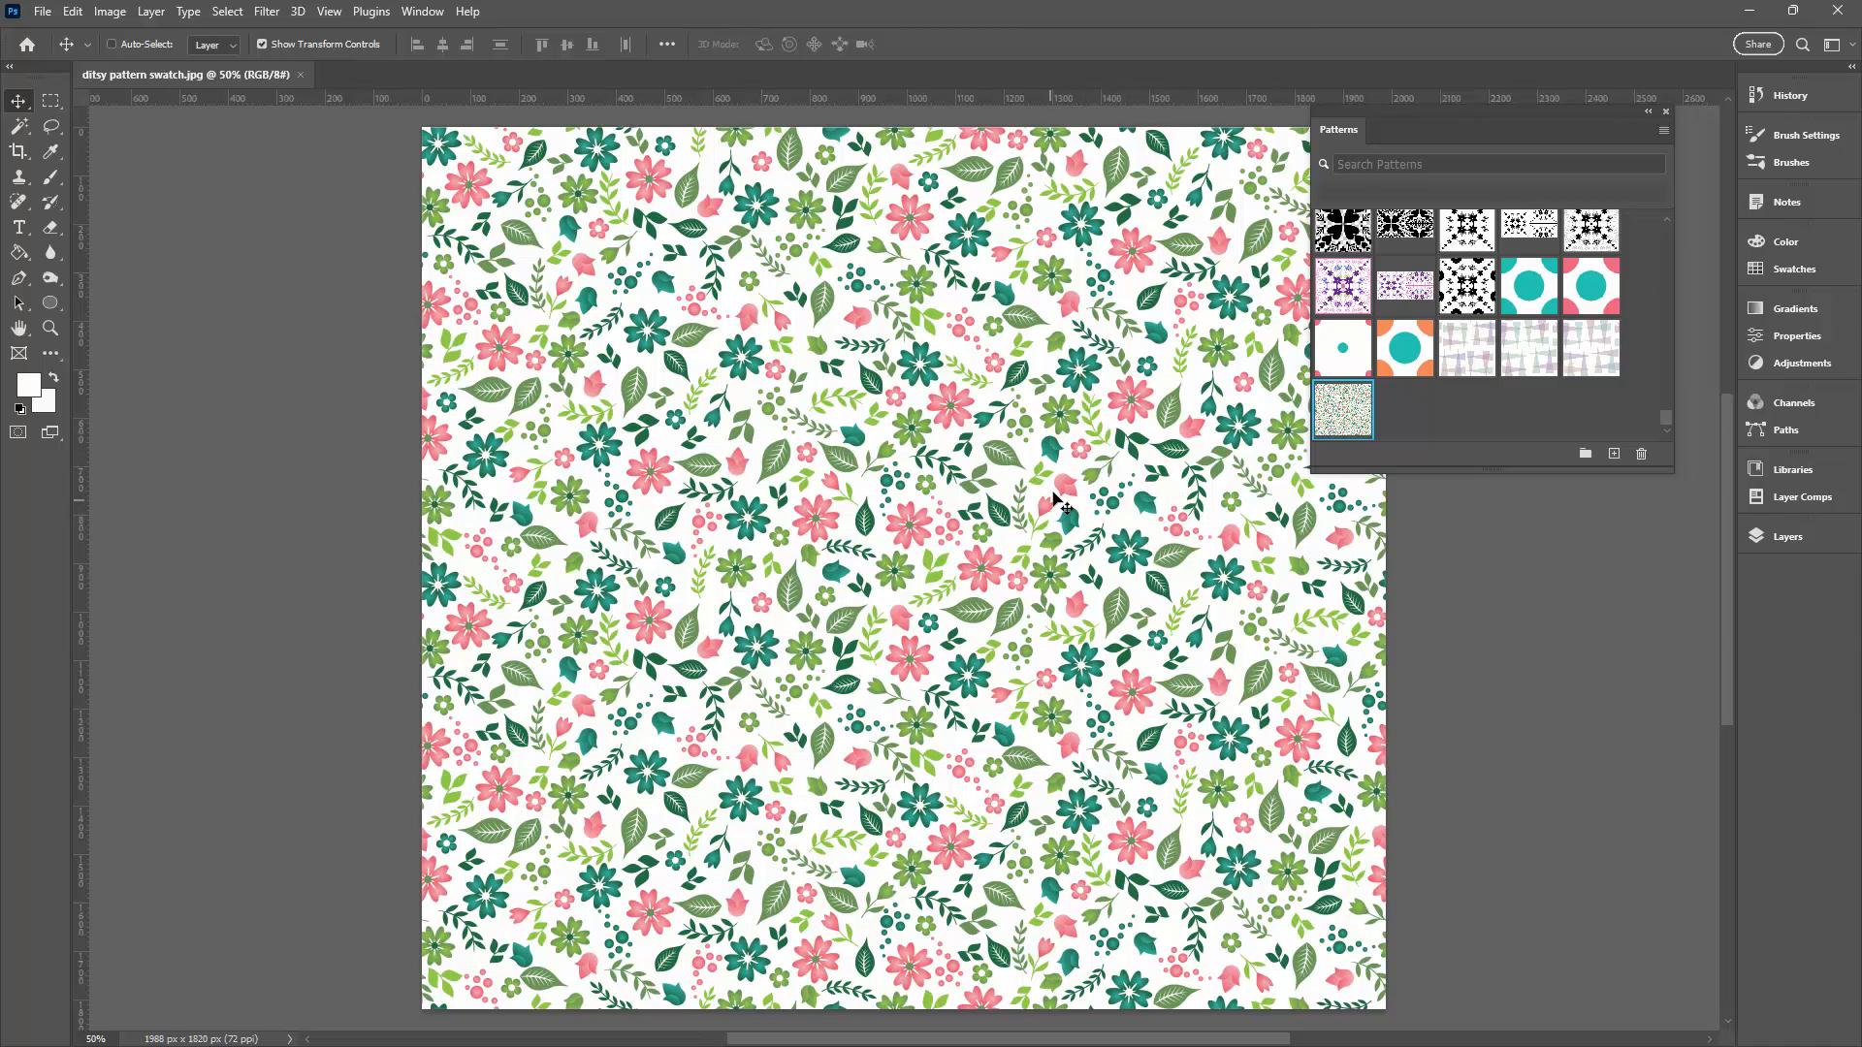
# Step: Create a new 10000 x 10000 pixel RGB document at 300 pixels/inch with a white background
pyautogui.click(44, 12)
pyautogui.click(51, 37)
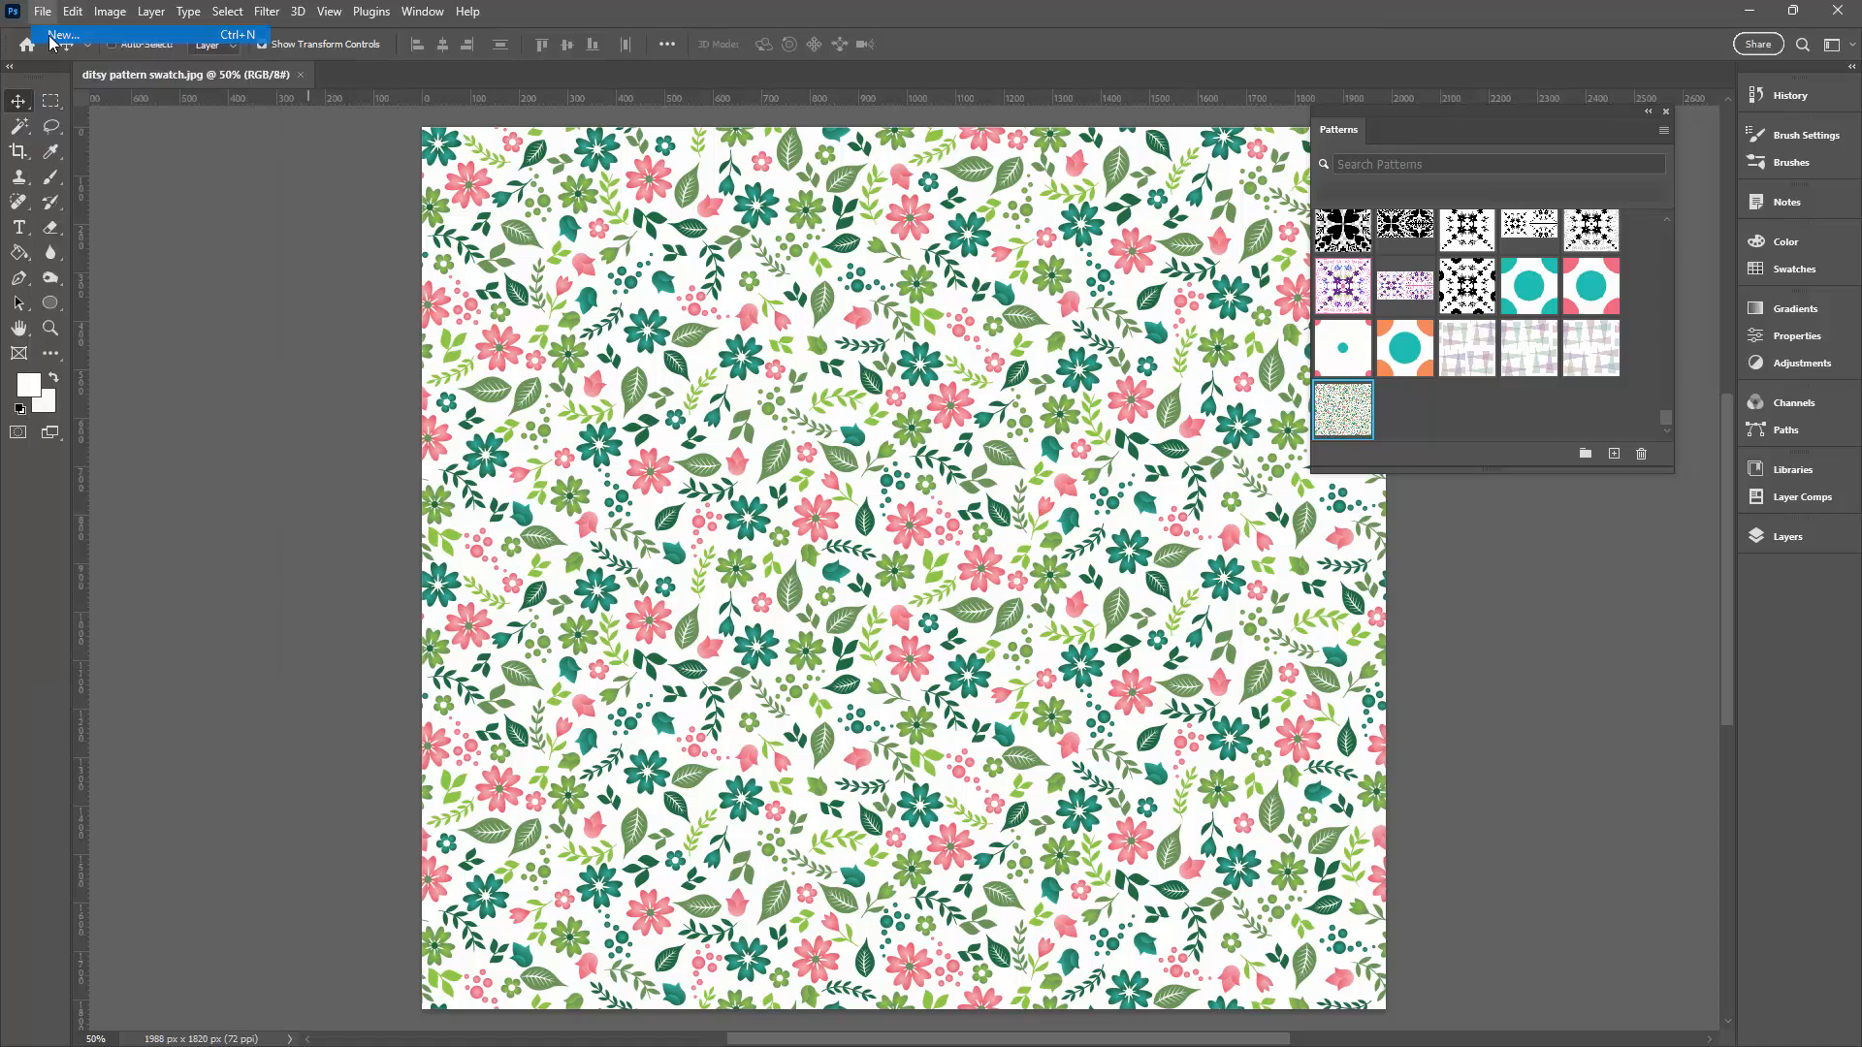
pyautogui.click(906, 415)
pyautogui.write('10000')
pyautogui.press('Tab')
pyautogui.write('10000')
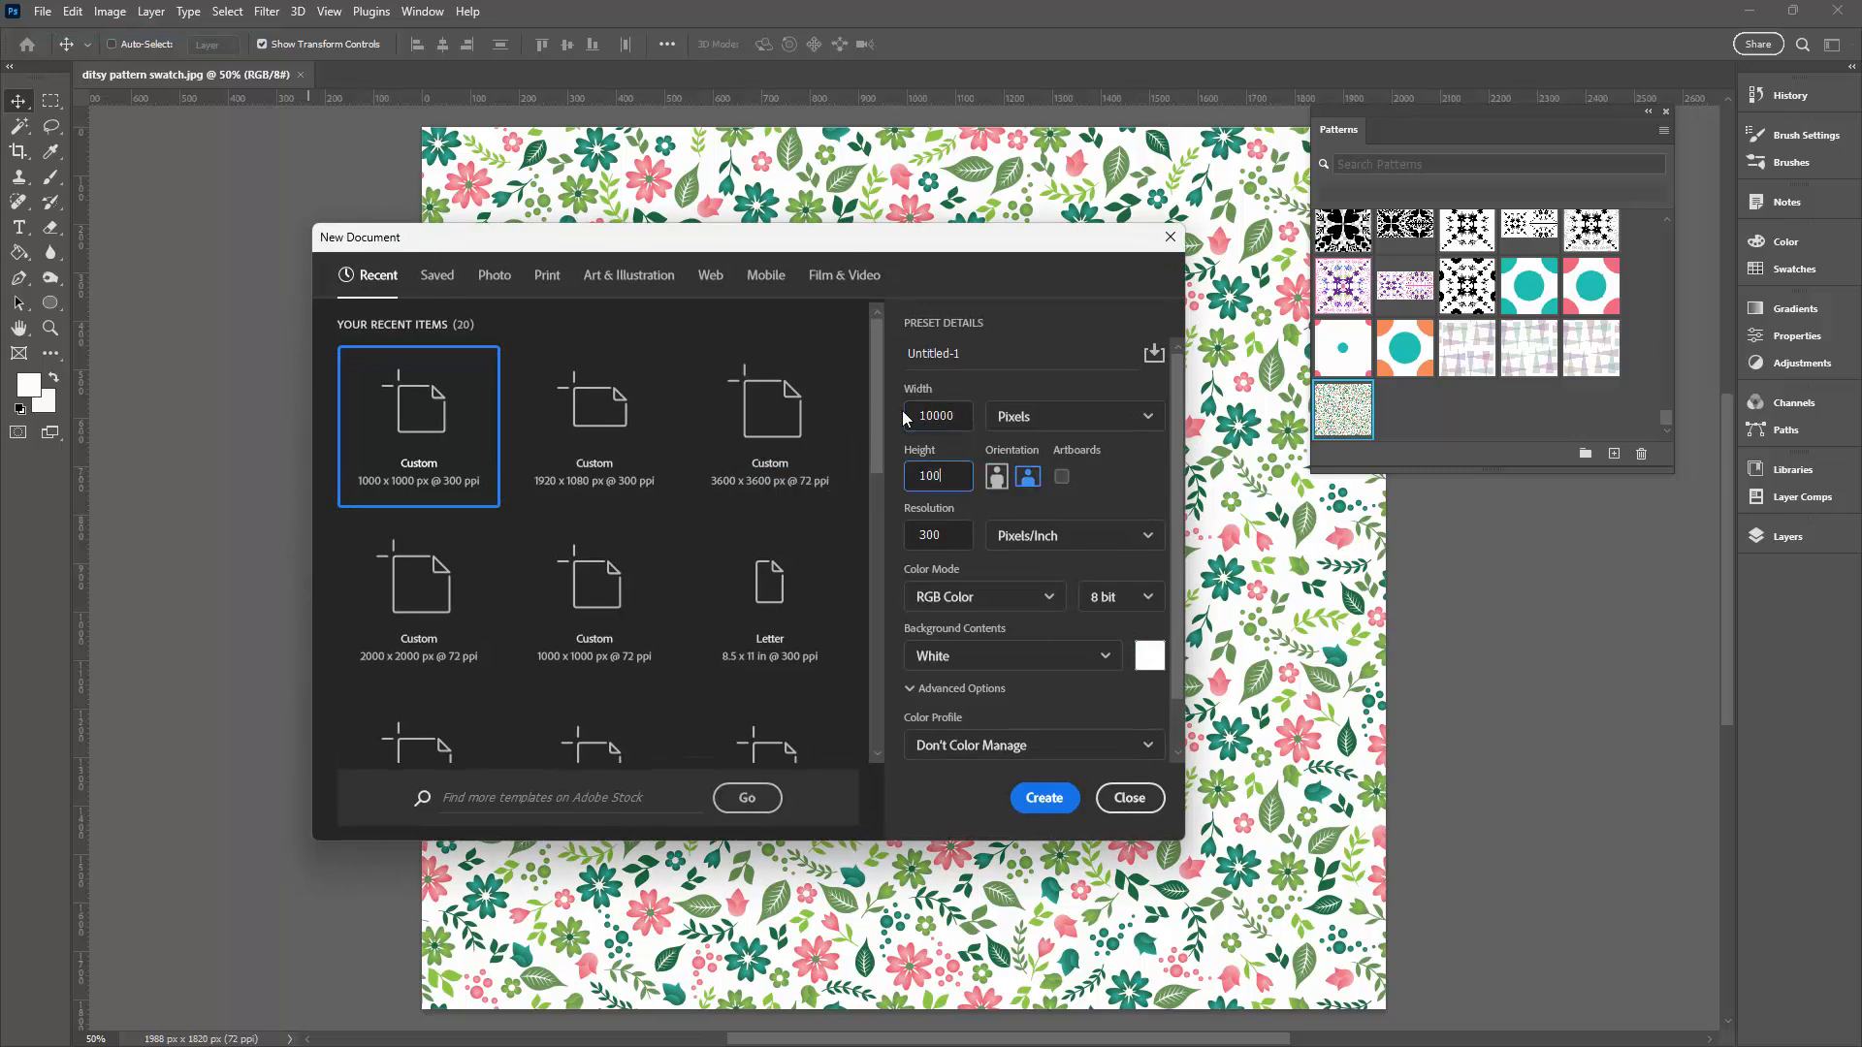
pyautogui.click(1046, 798)
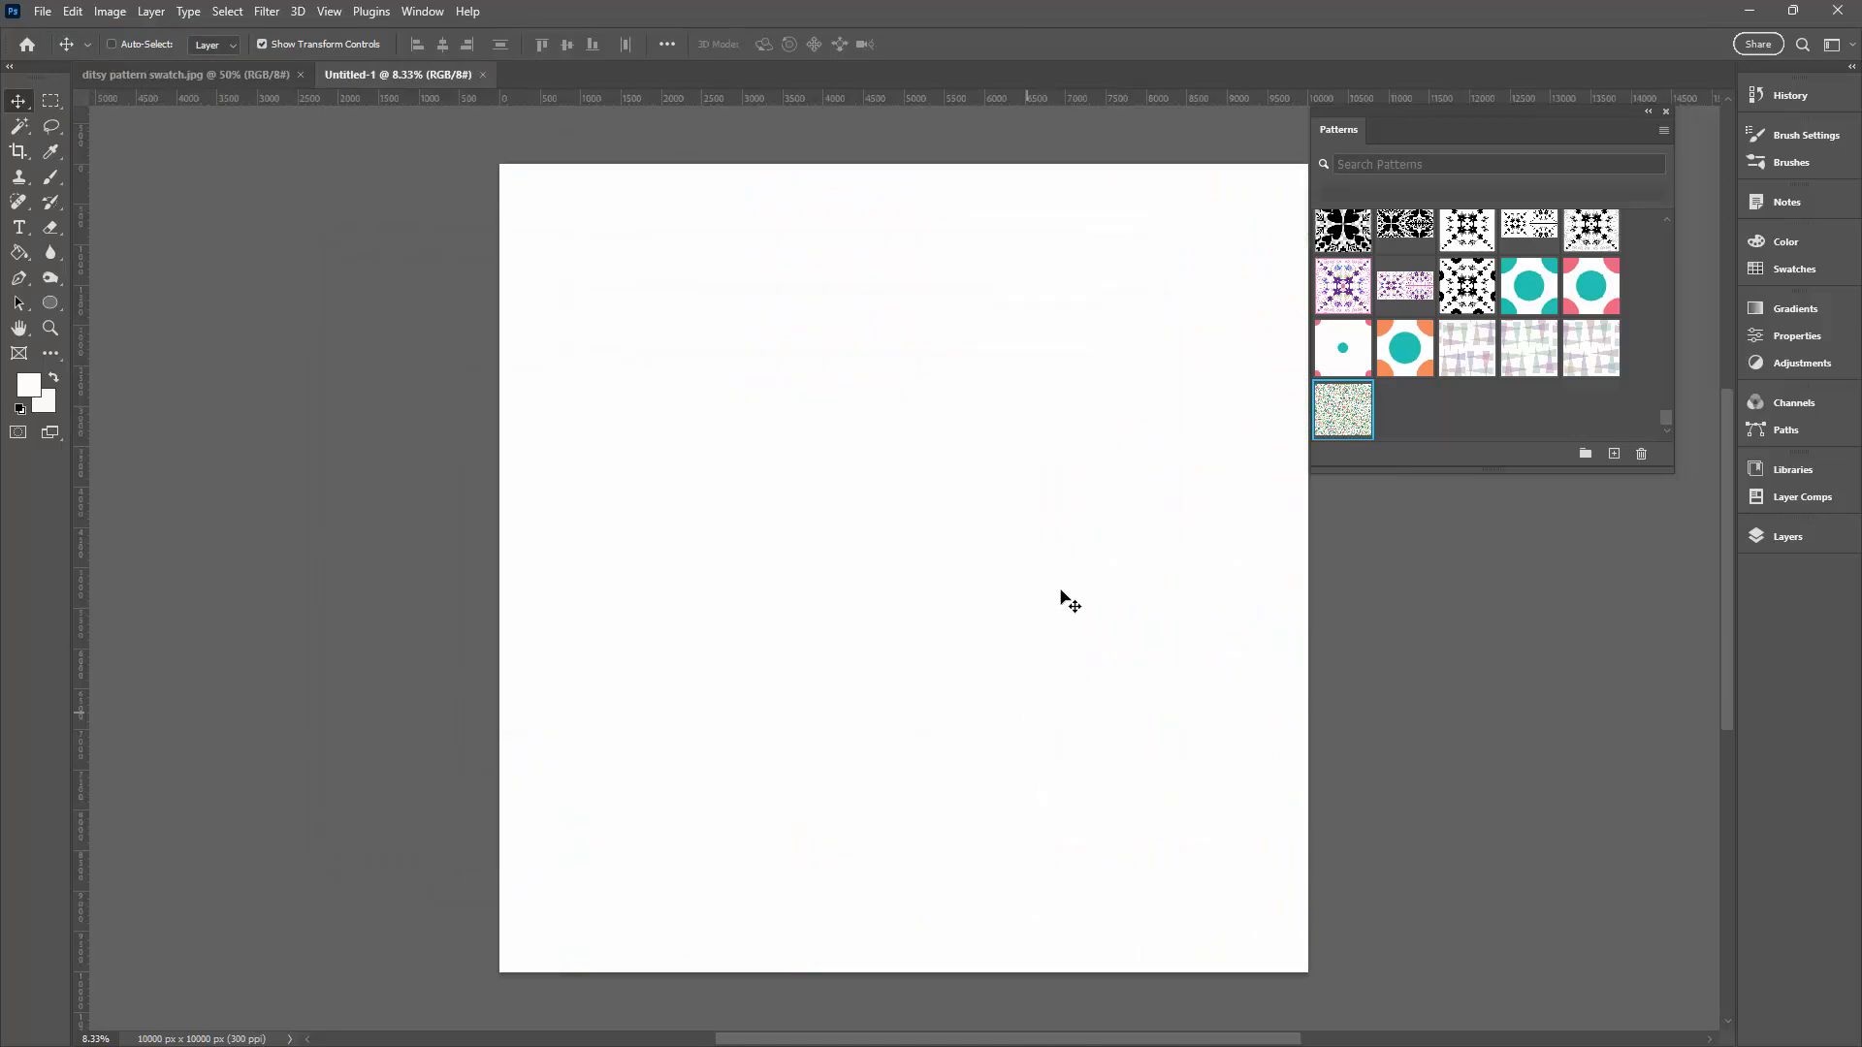
# Step: Unlock the background layer and fill the blank canvas with the newly saved ditsy floral pattern
pyautogui.click(1772, 535)
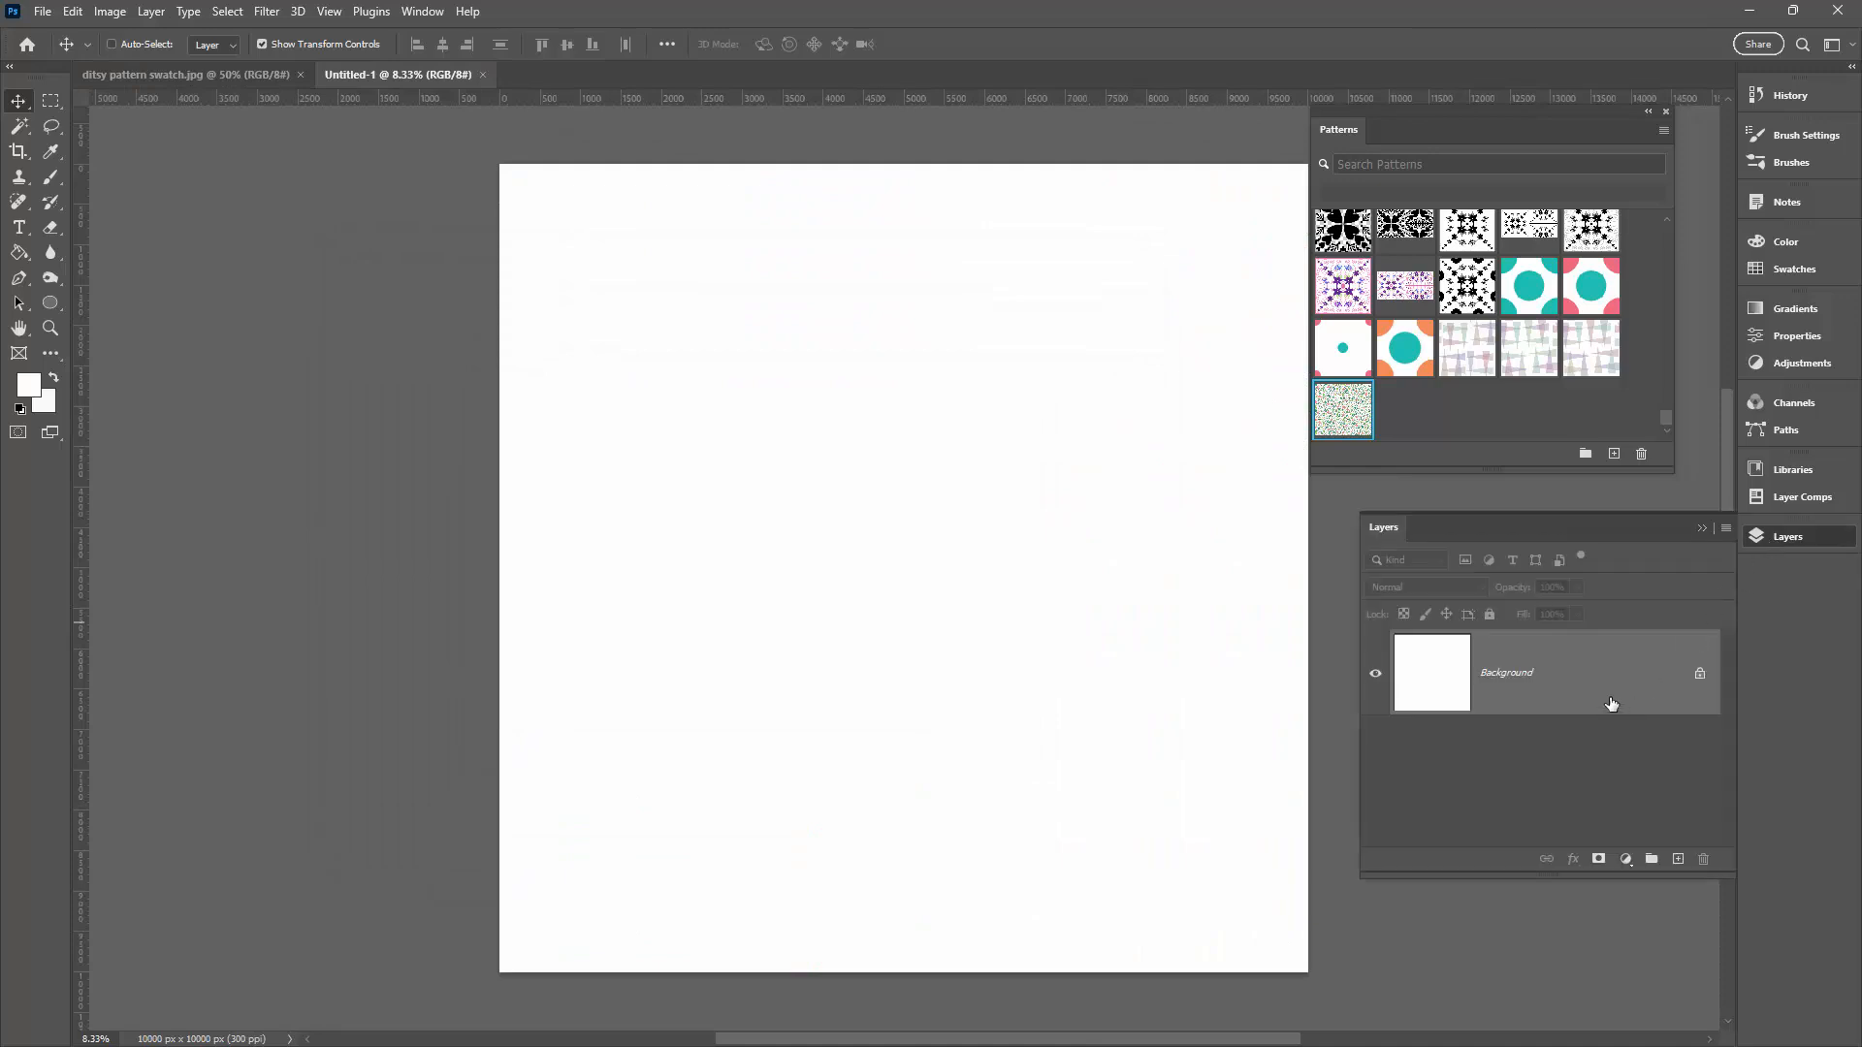
pyautogui.click(1701, 676)
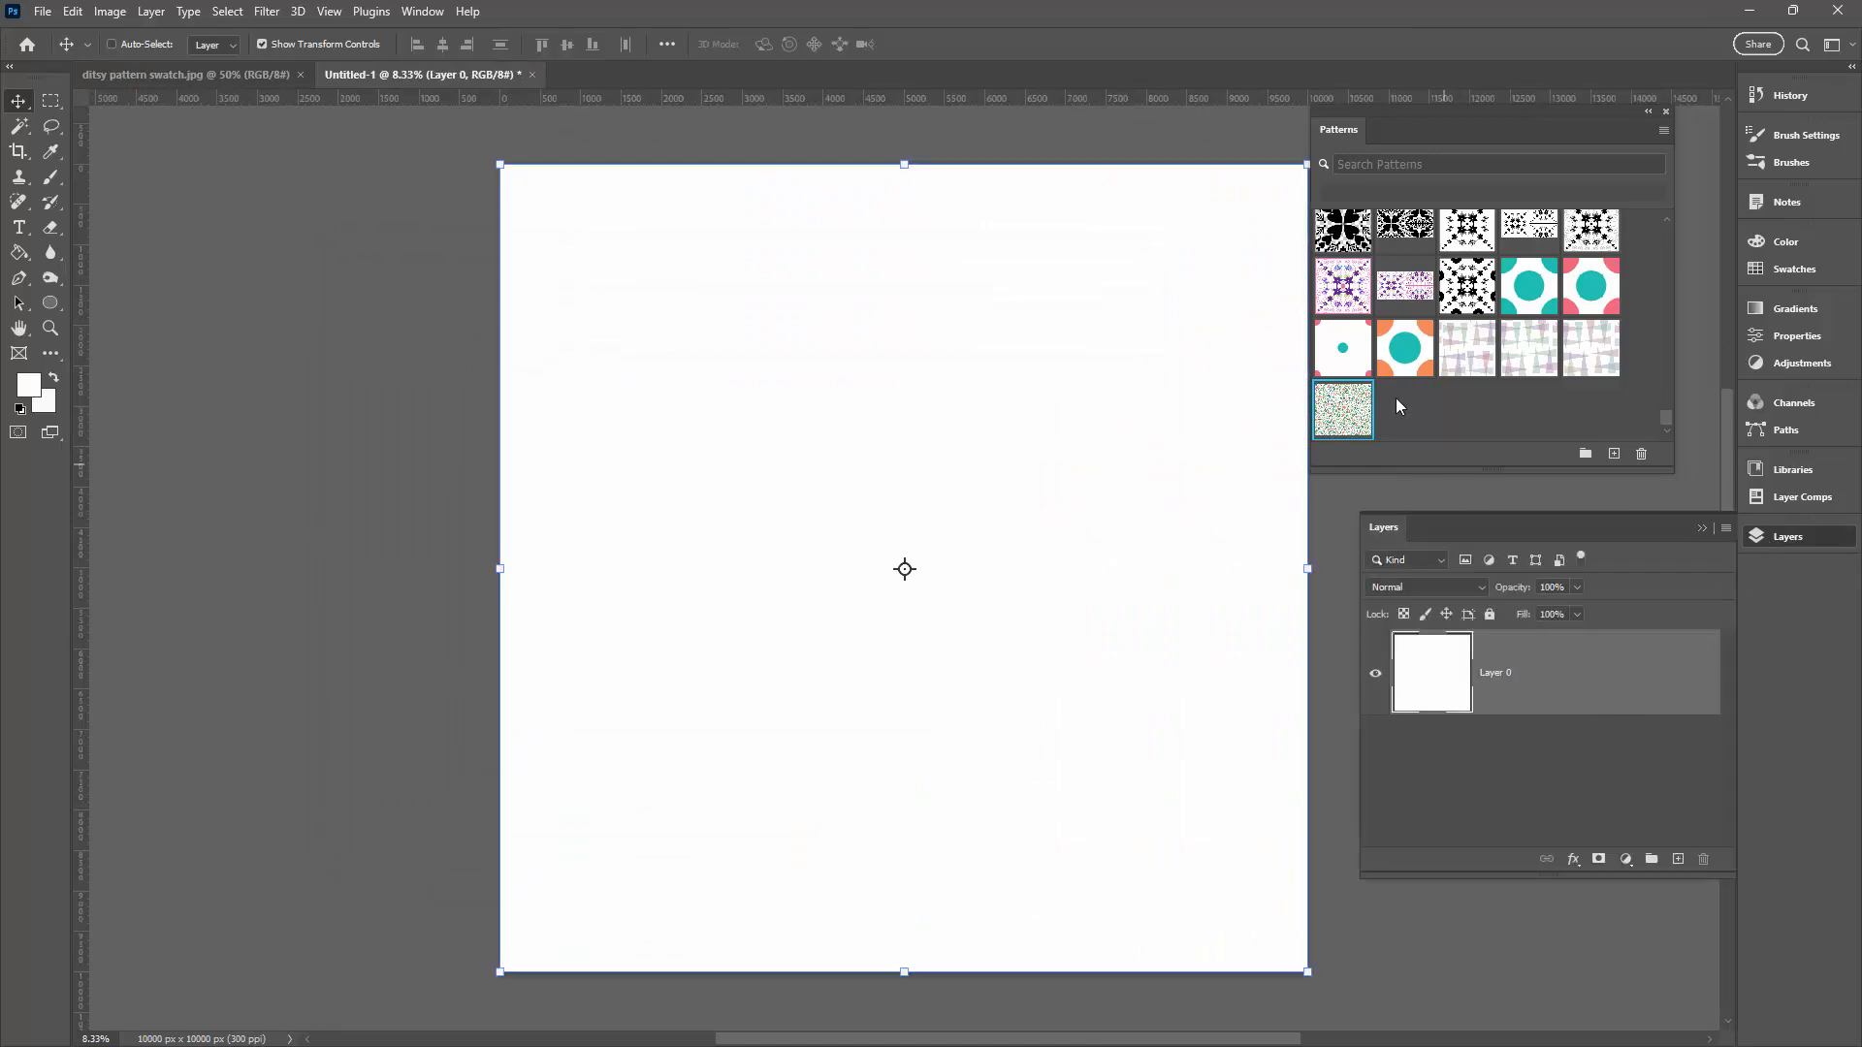
pyautogui.moveTo(1349, 411); pyautogui.dragTo(970, 446)
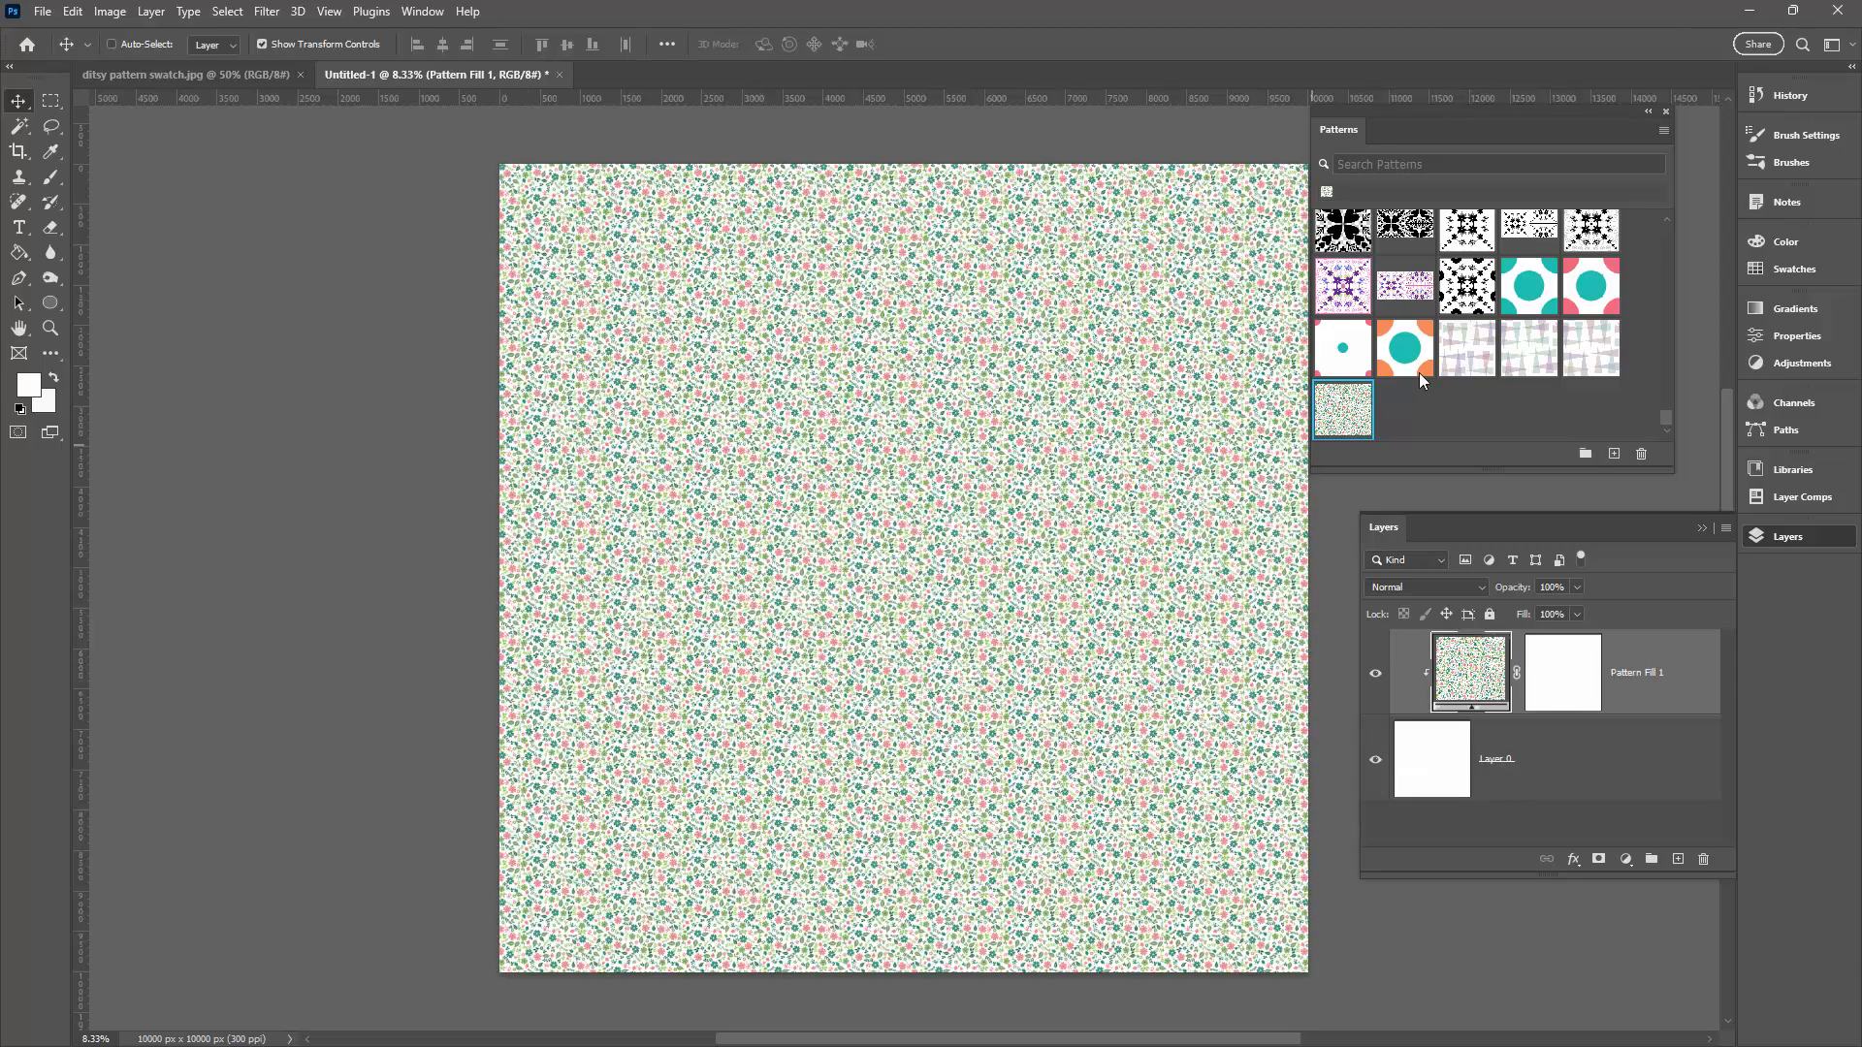
pyautogui.click(1662, 114)
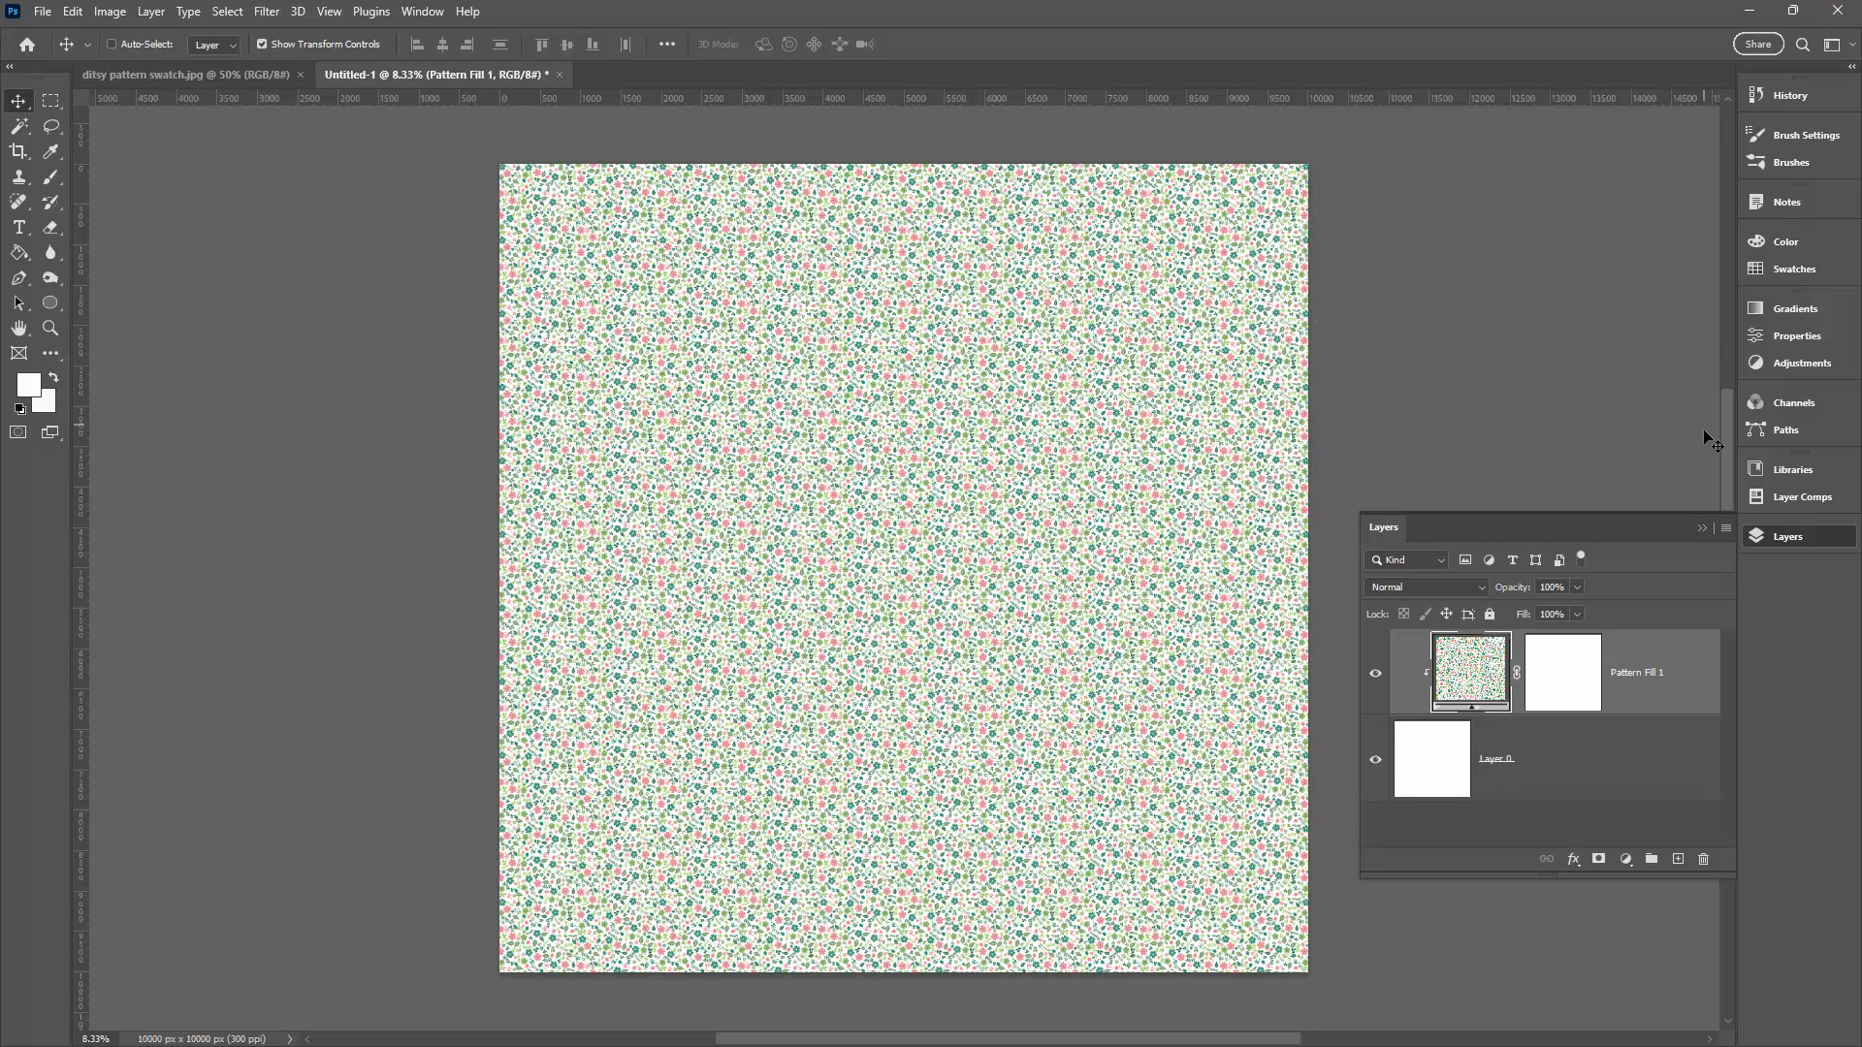
pyautogui.click(1702, 528)
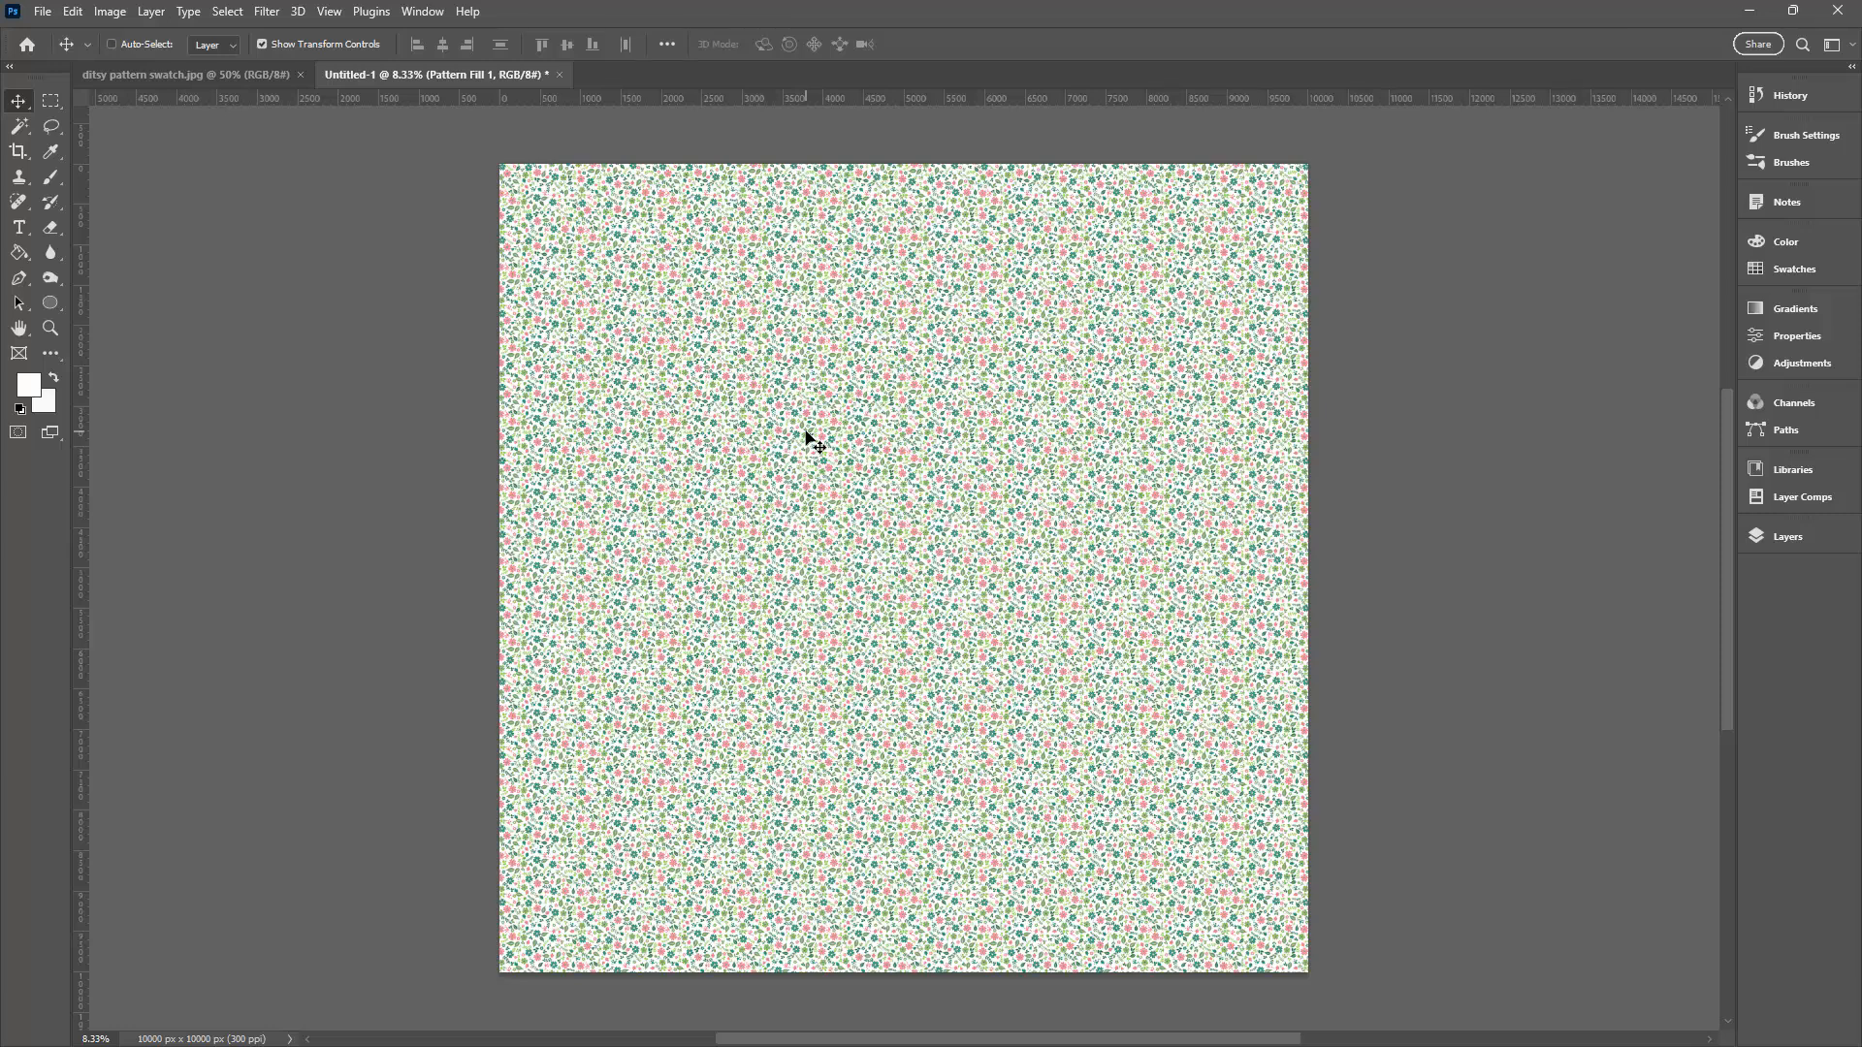
# Step: Switch to the browser and open Zazzle's create-your-own 16" x 16" square throw pillow for customizing
pyautogui.click(1748, 9)
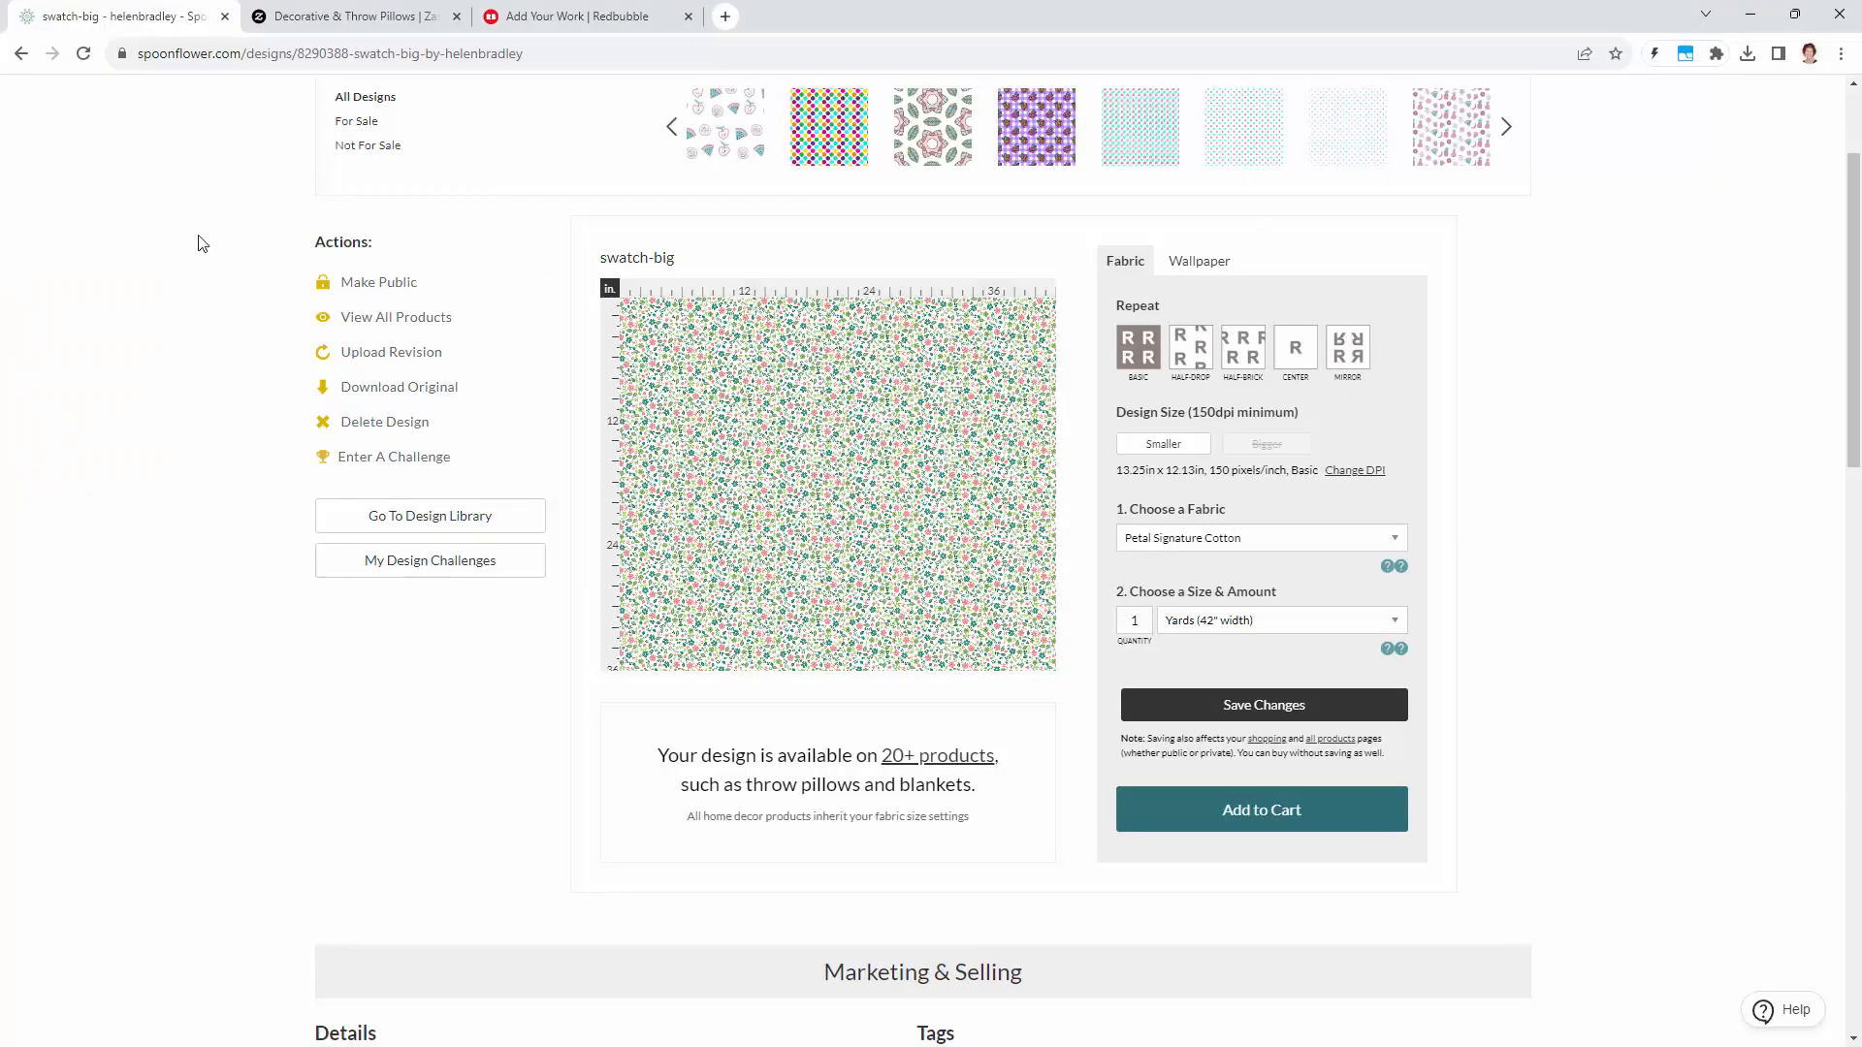
pyautogui.scroll(1, 695, 364)
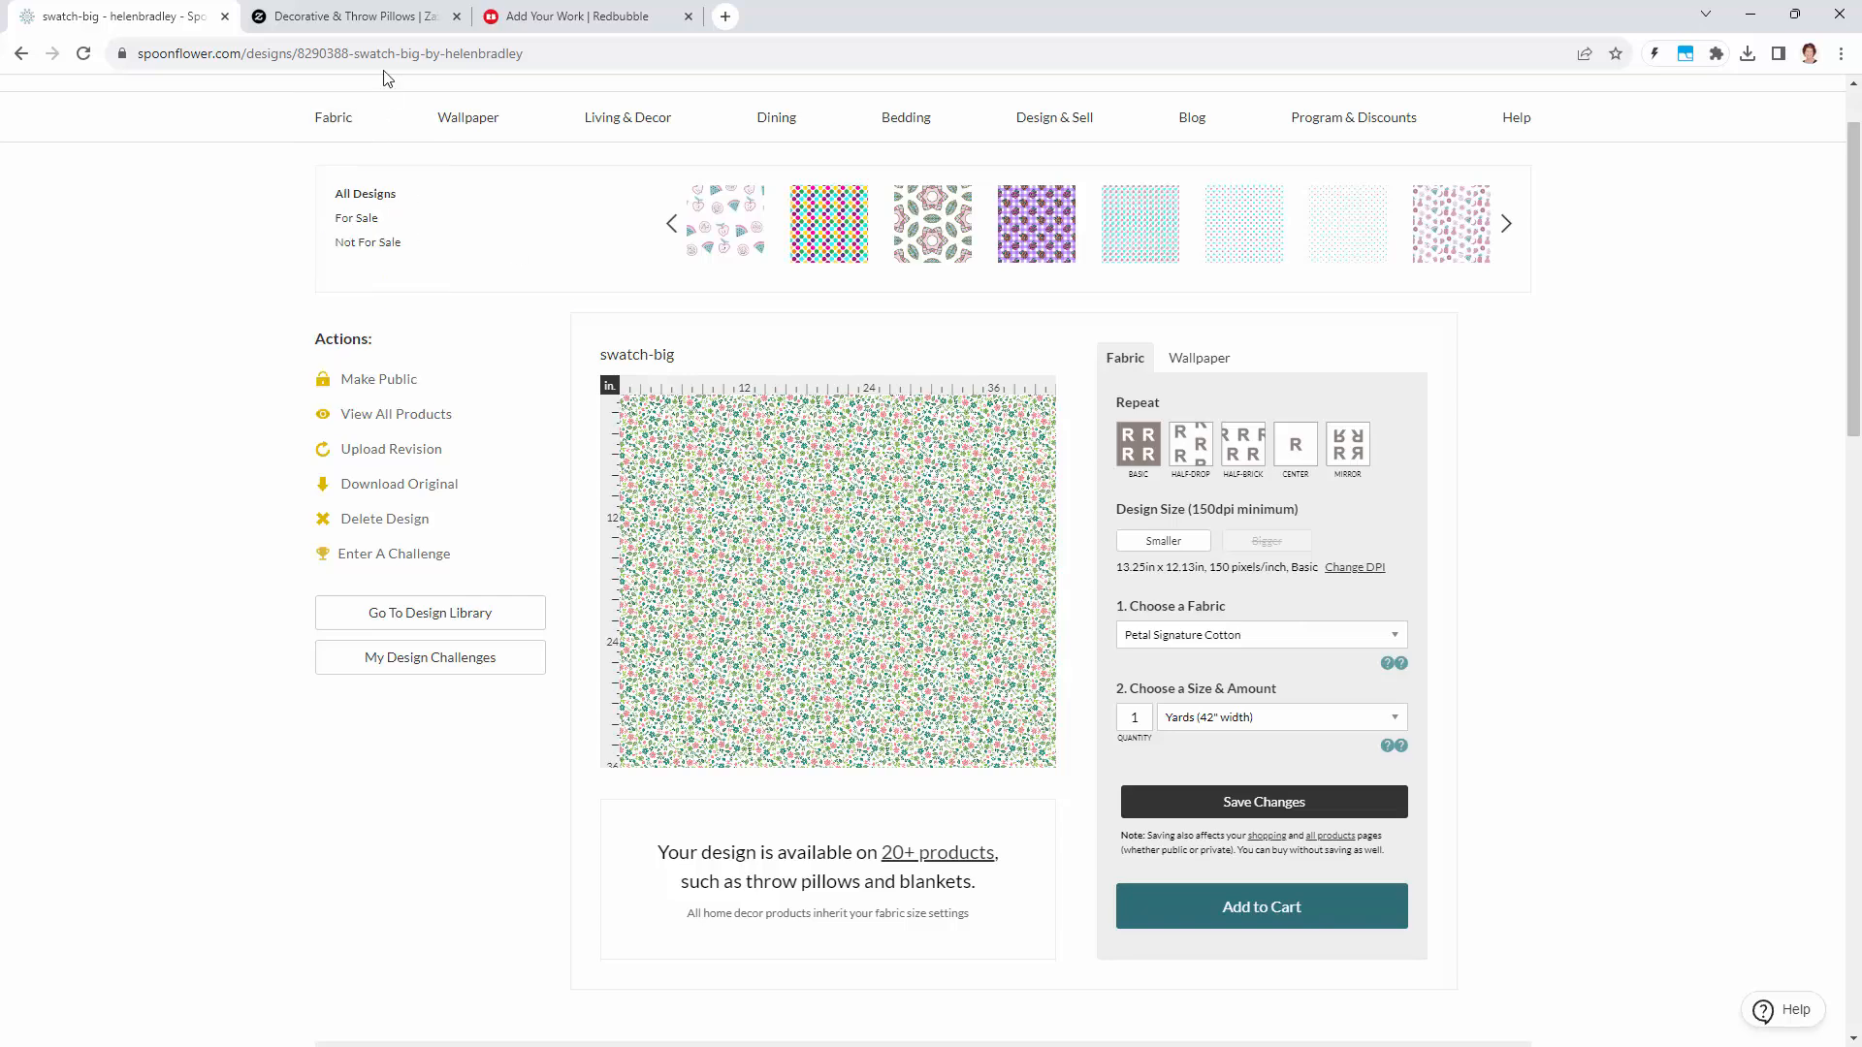
pyautogui.click(351, 16)
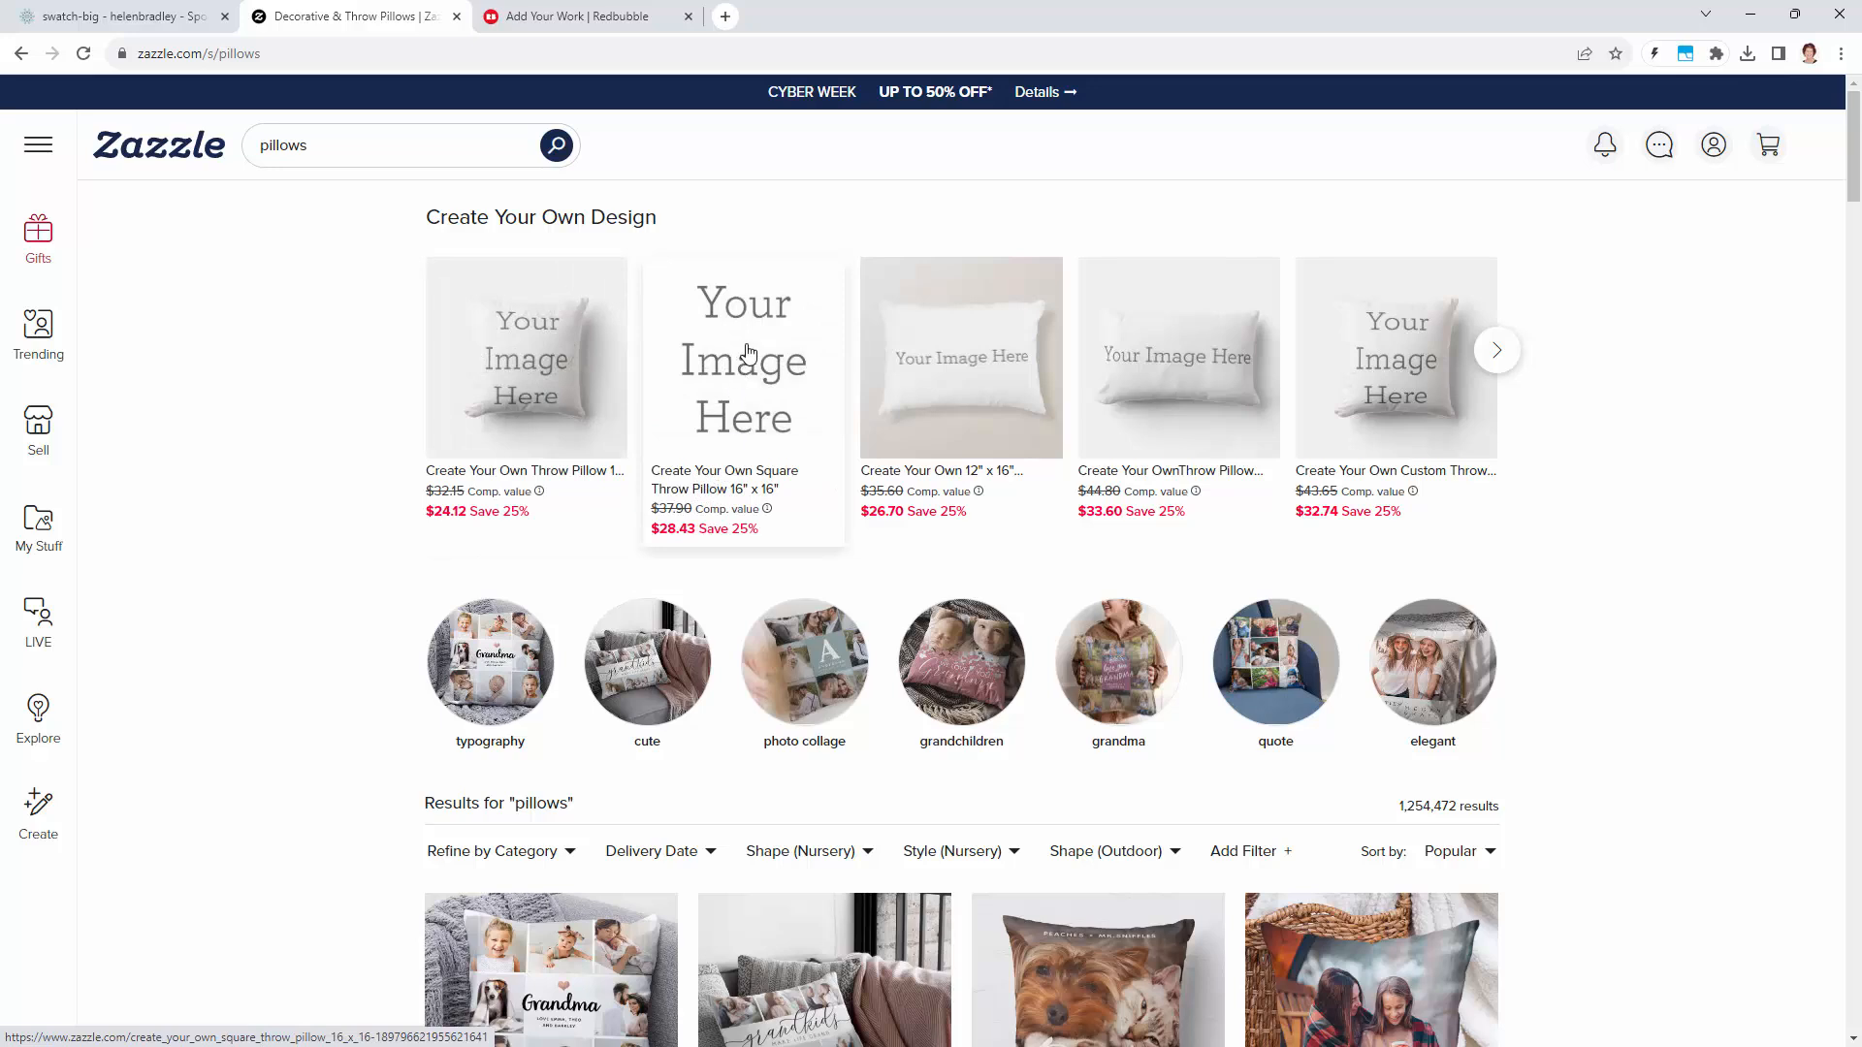
pyautogui.click(748, 352)
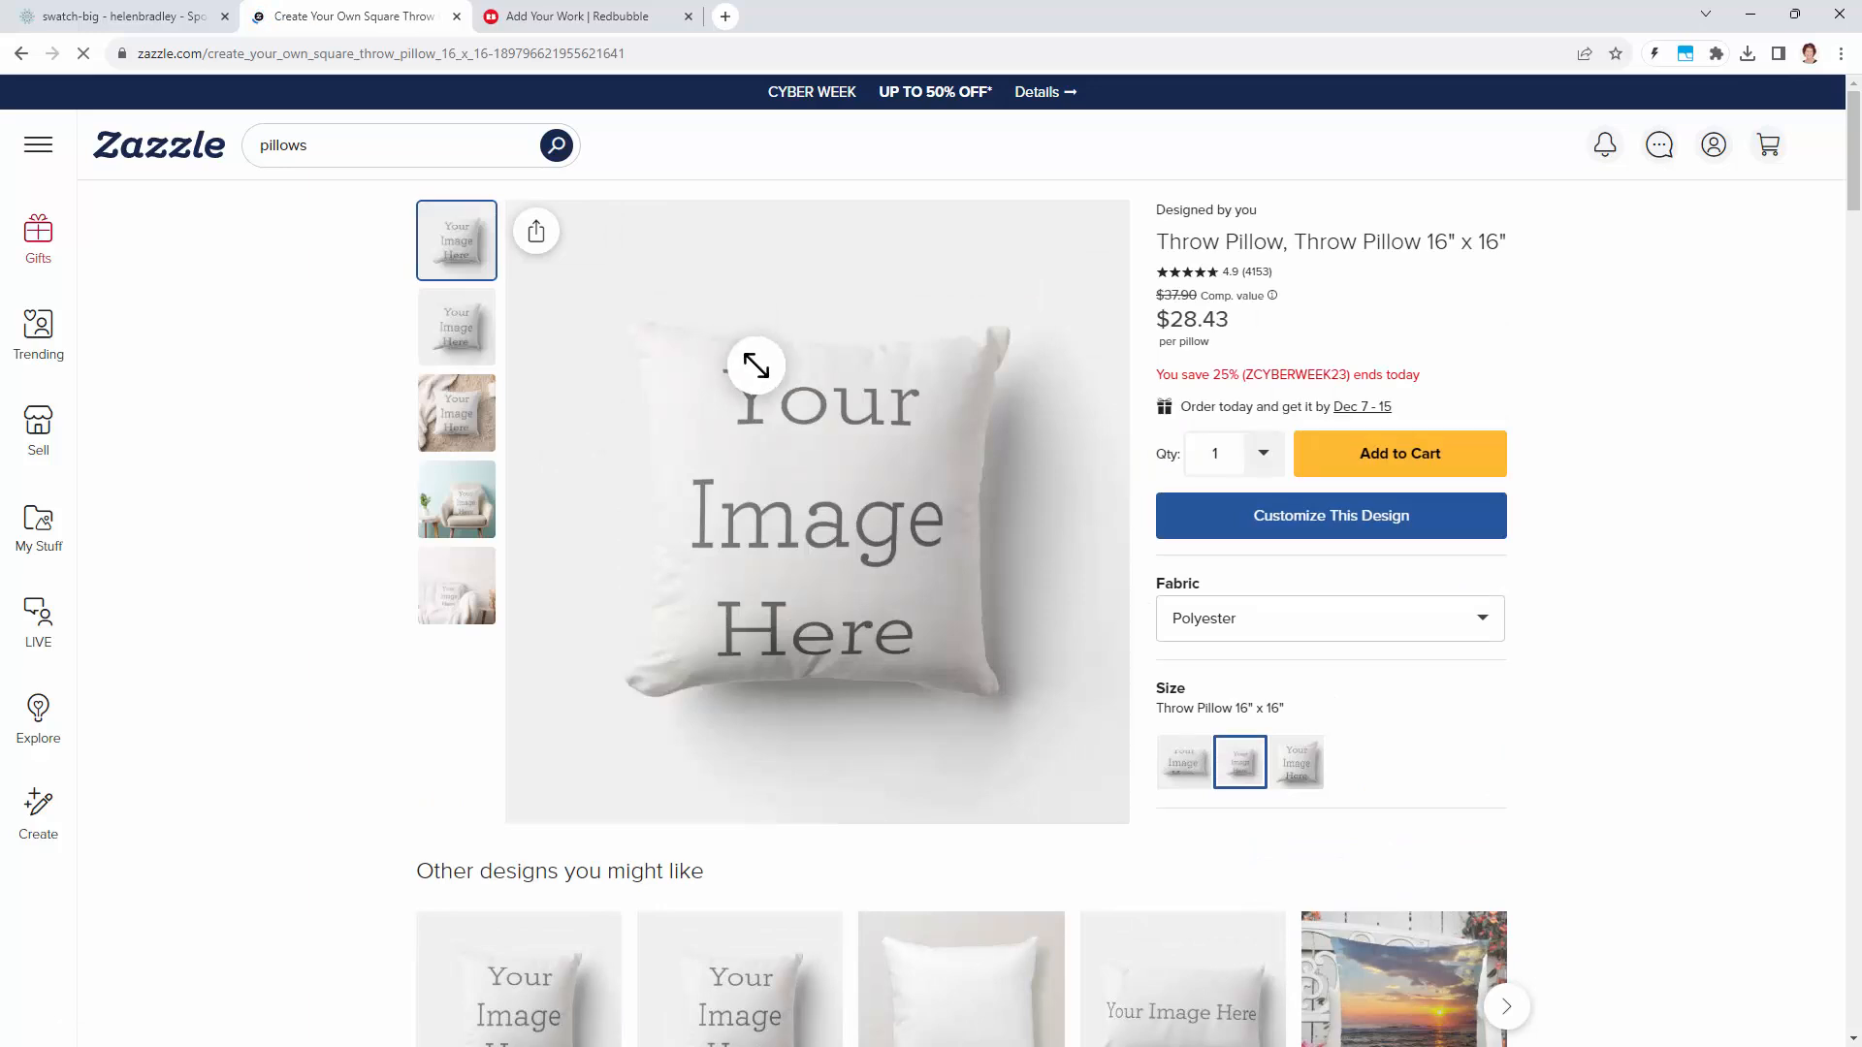
pyautogui.click(1317, 517)
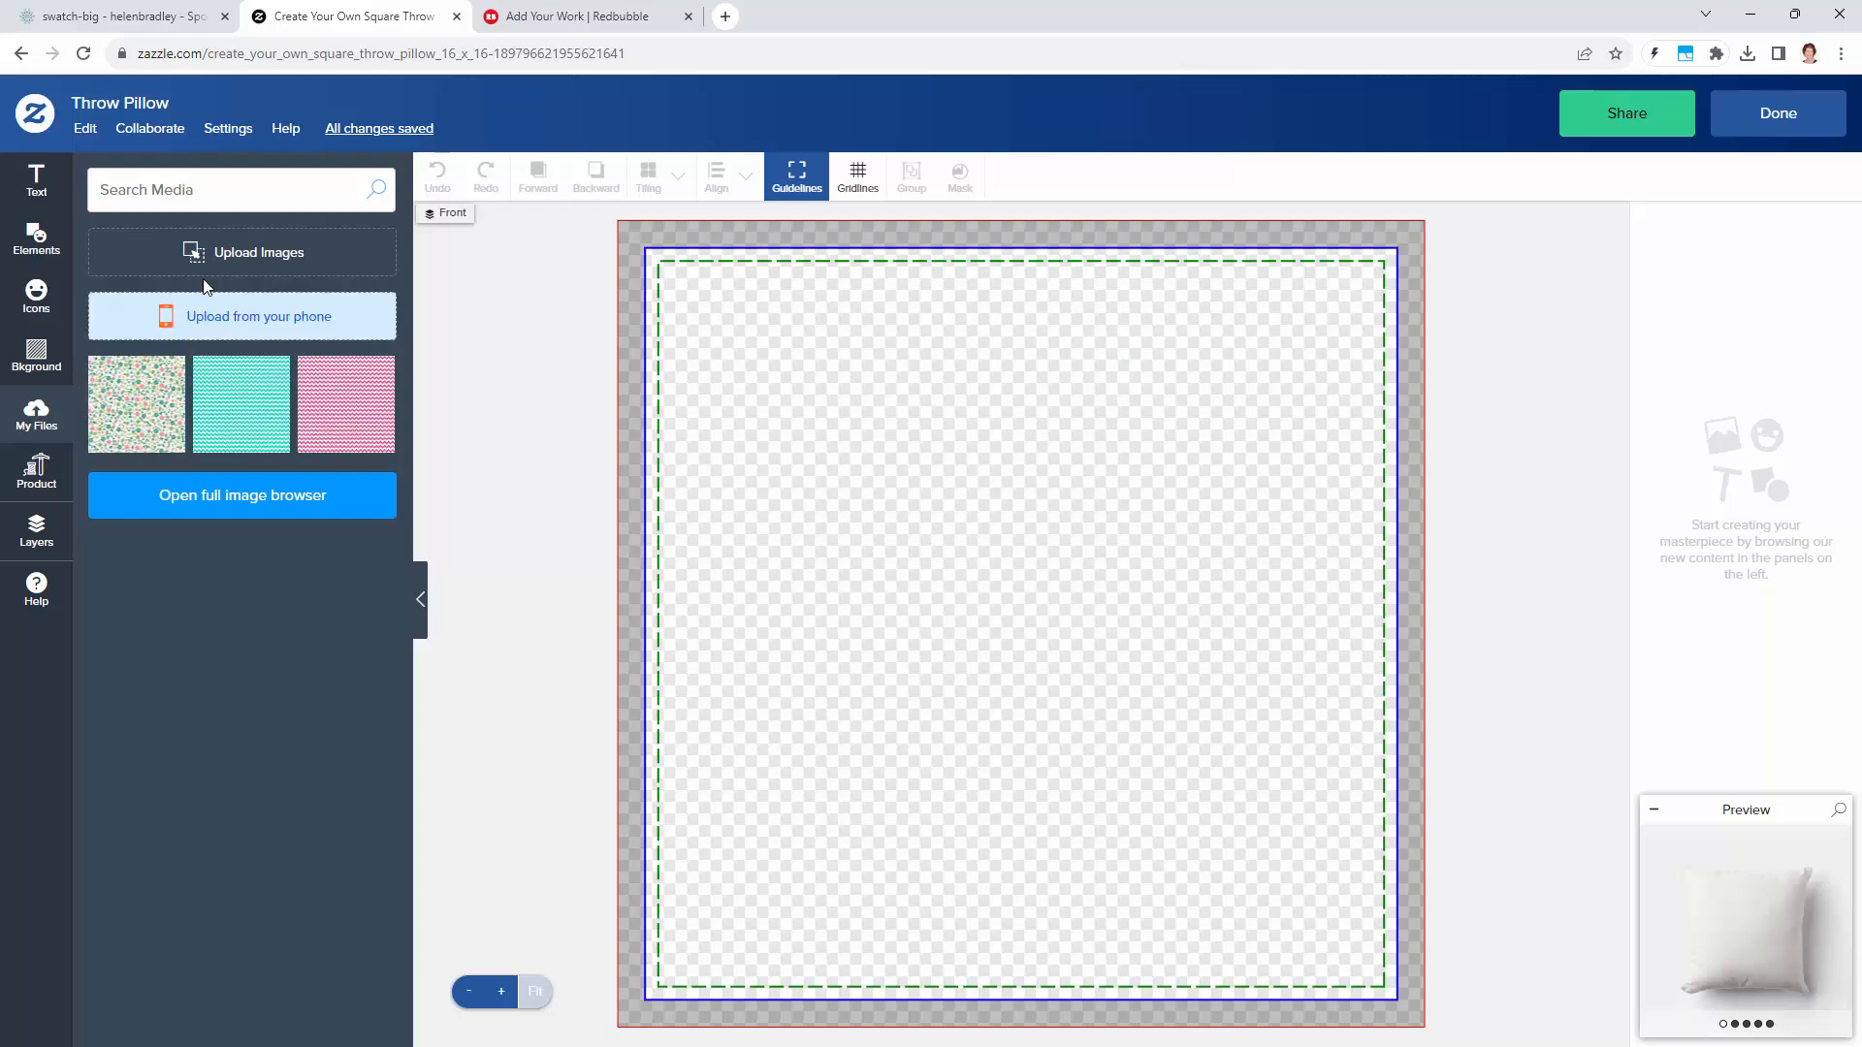
# Step: Place the uploaded floral image on the pillow, enlarge it past the bleed area on all sides, and finish the design
pyautogui.click(141, 412)
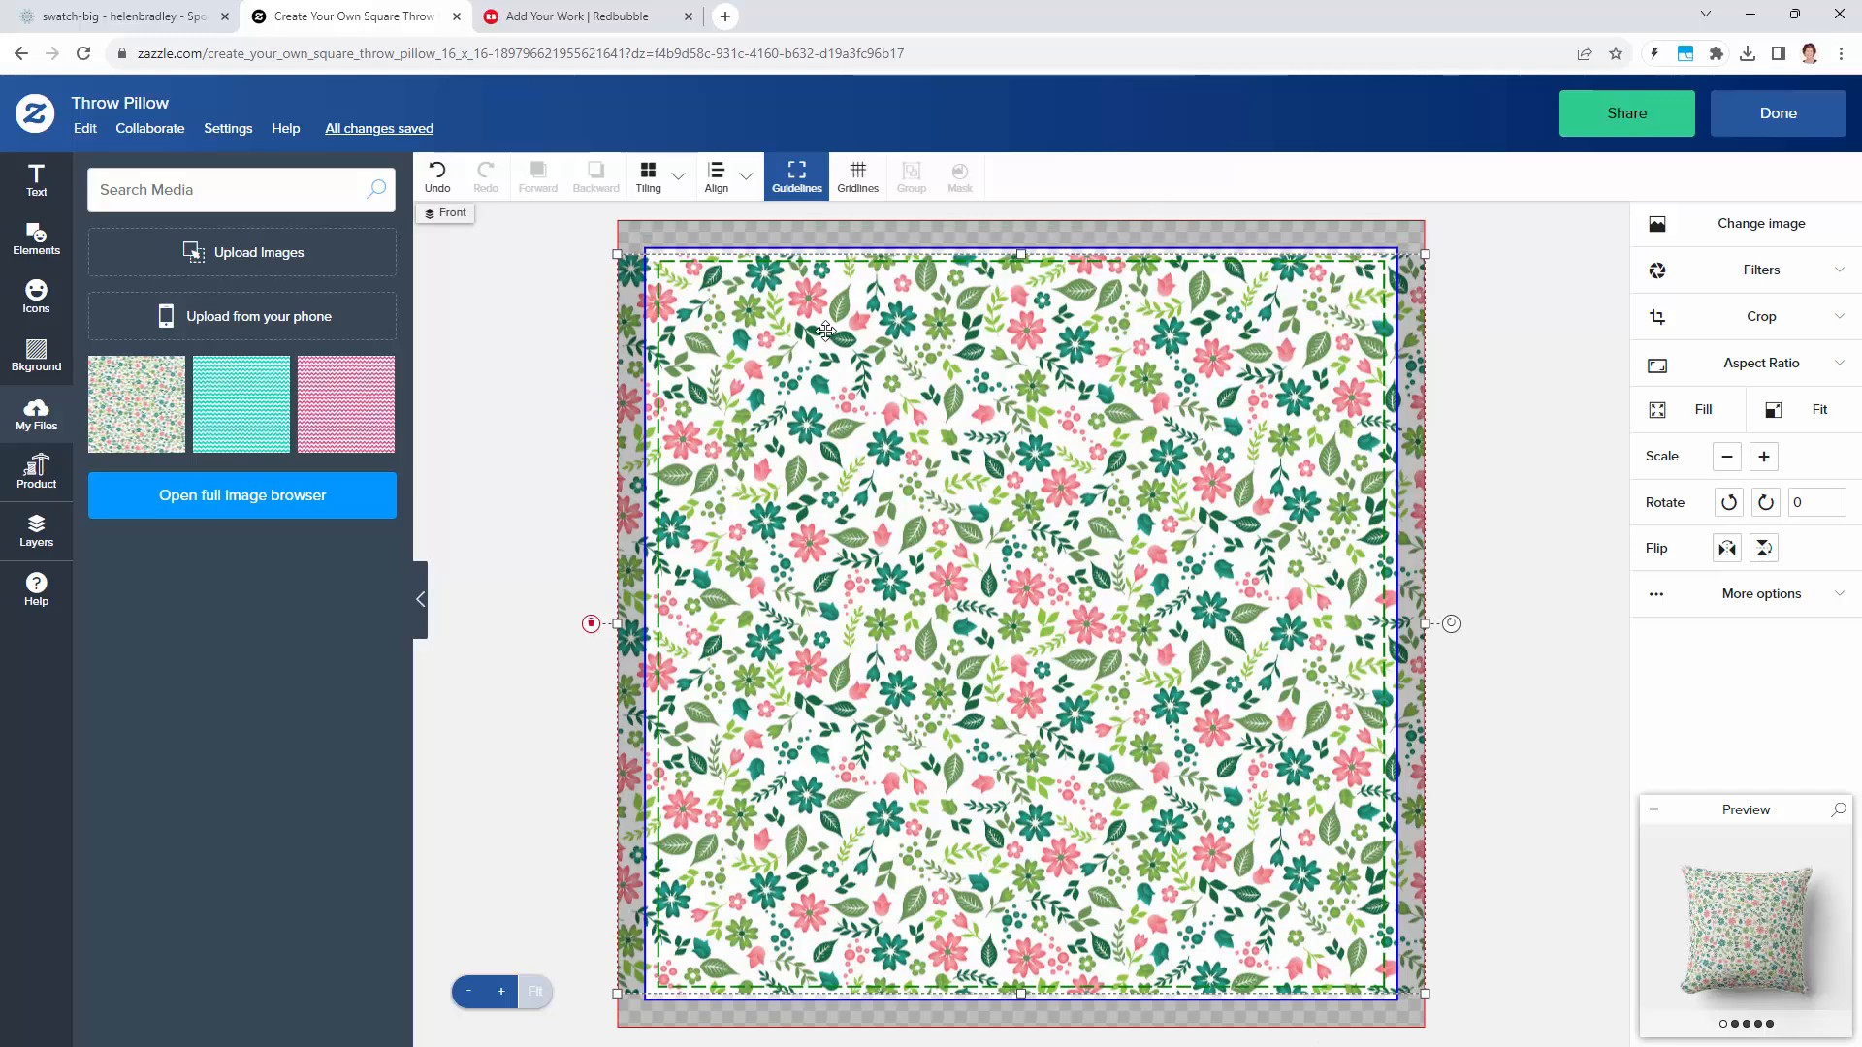
pyautogui.moveTo(616, 255); pyautogui.dragTo(594, 222)
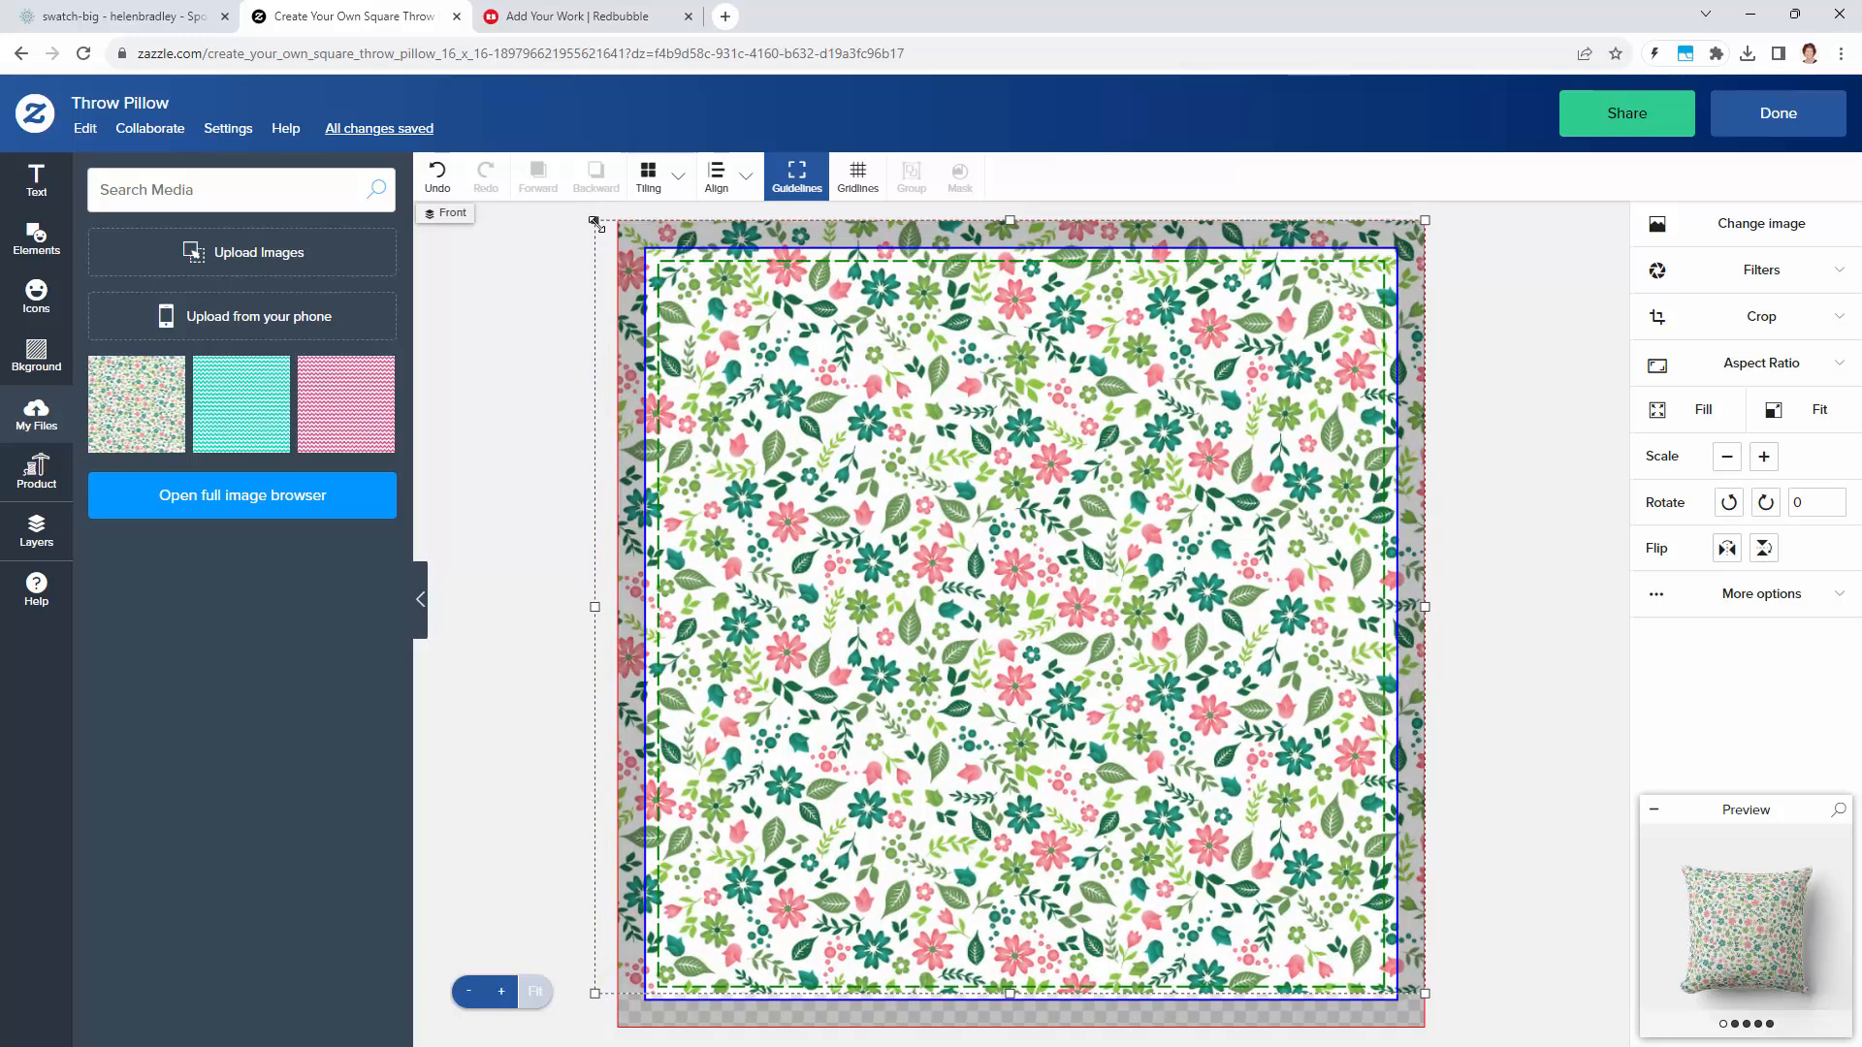
pyautogui.moveTo(1421, 996); pyautogui.dragTo(1442, 1028)
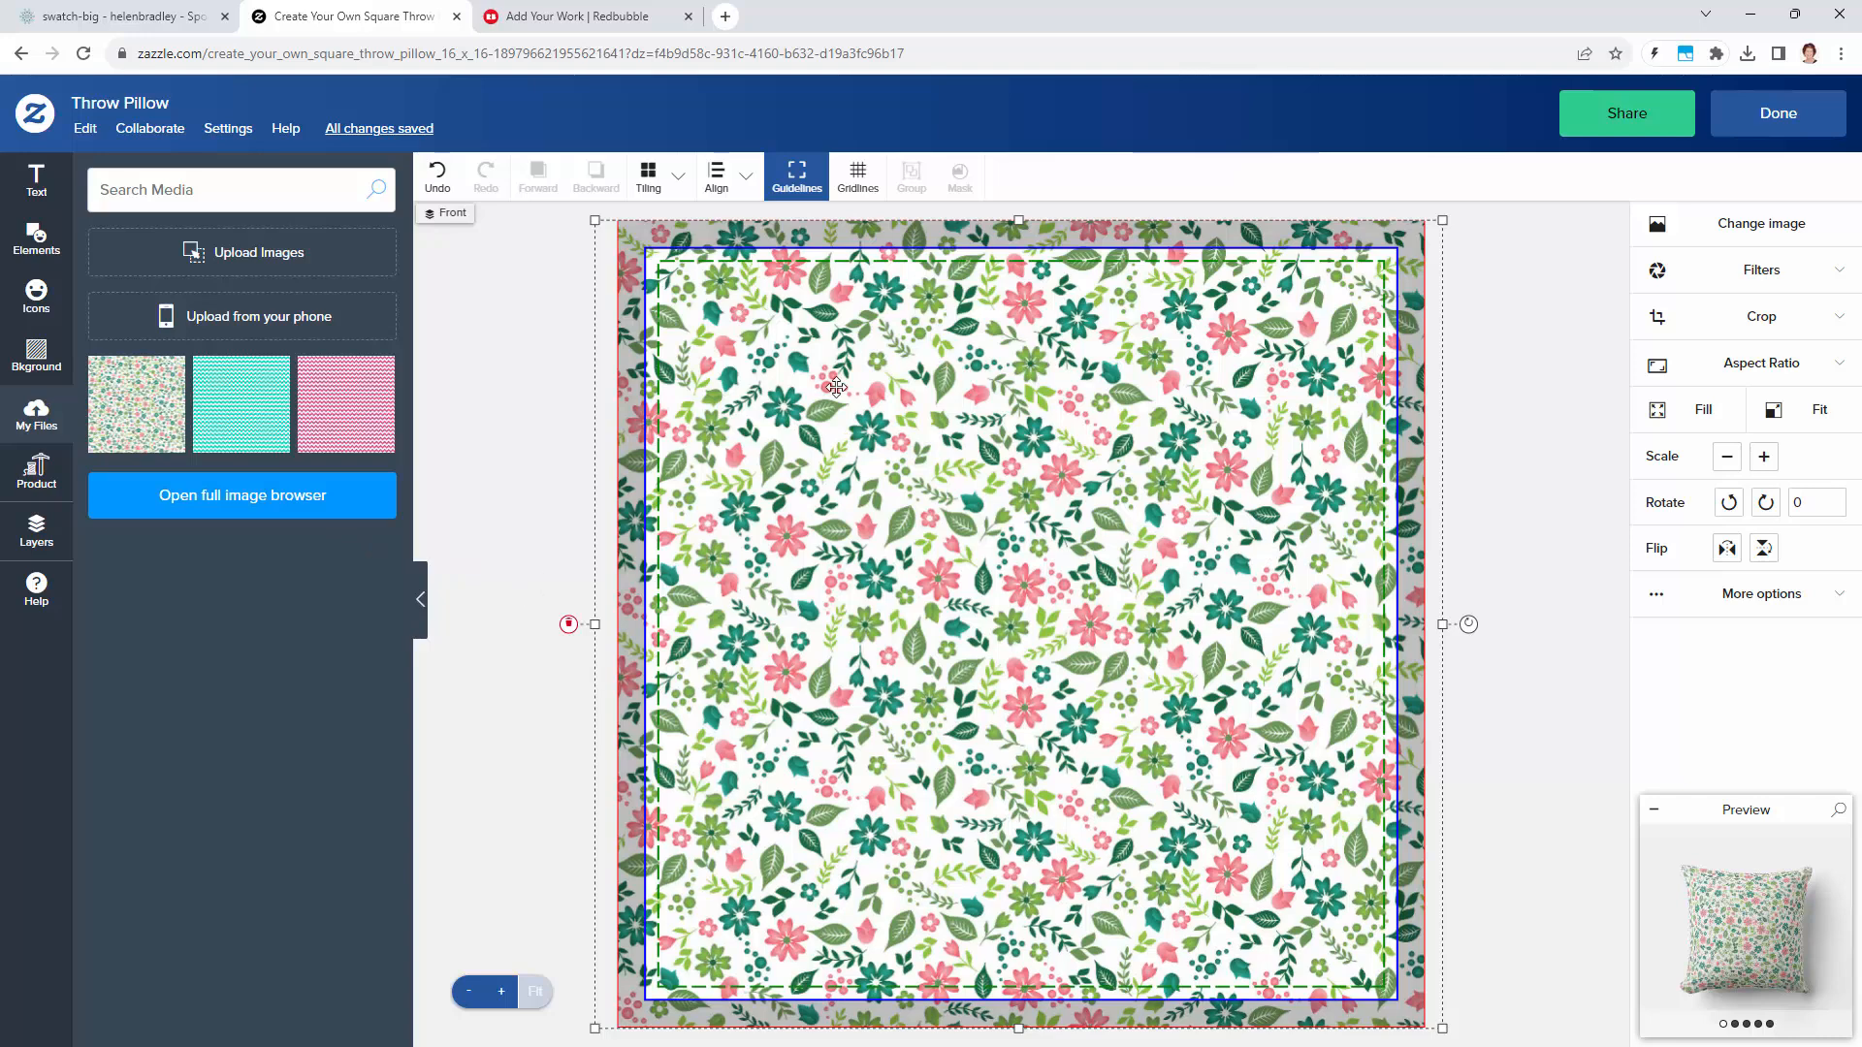
pyautogui.click(1765, 117)
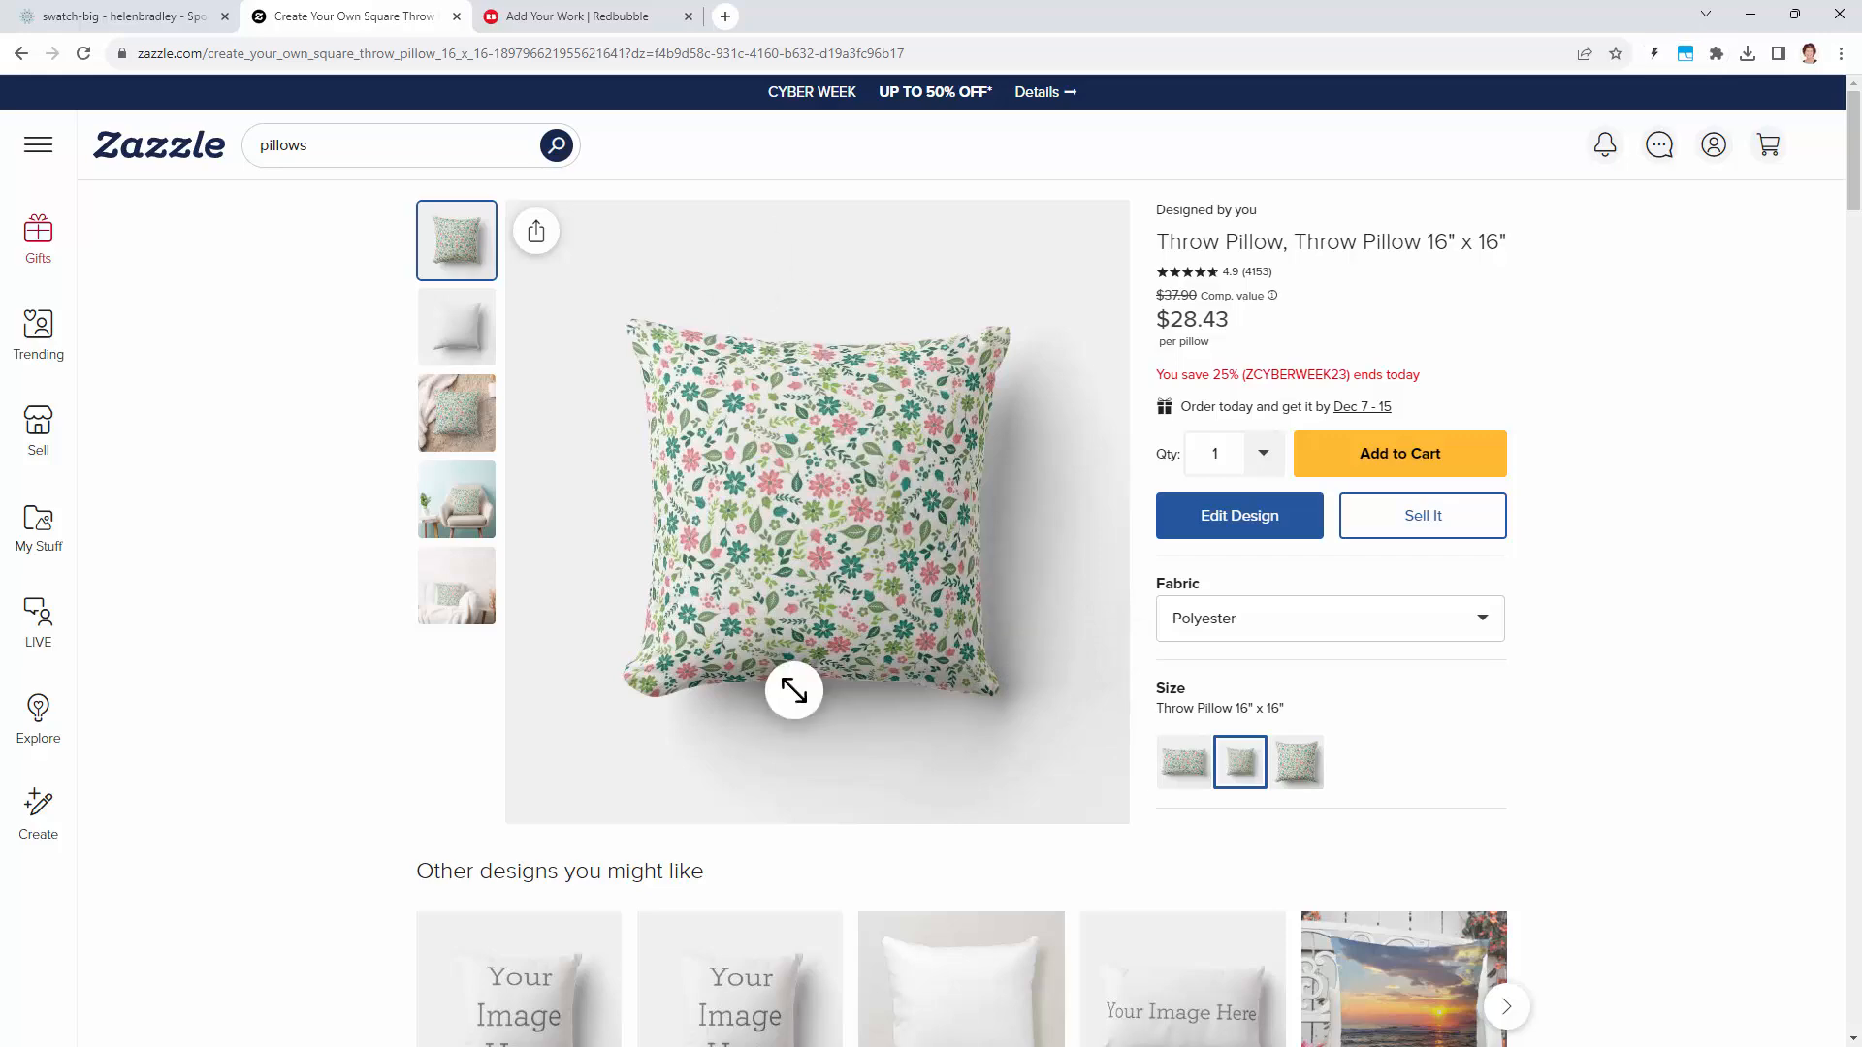
# Step: Switch to the Redbubble upload page and examine how the floral swatch fits the various product previews
pyautogui.click(631, 21)
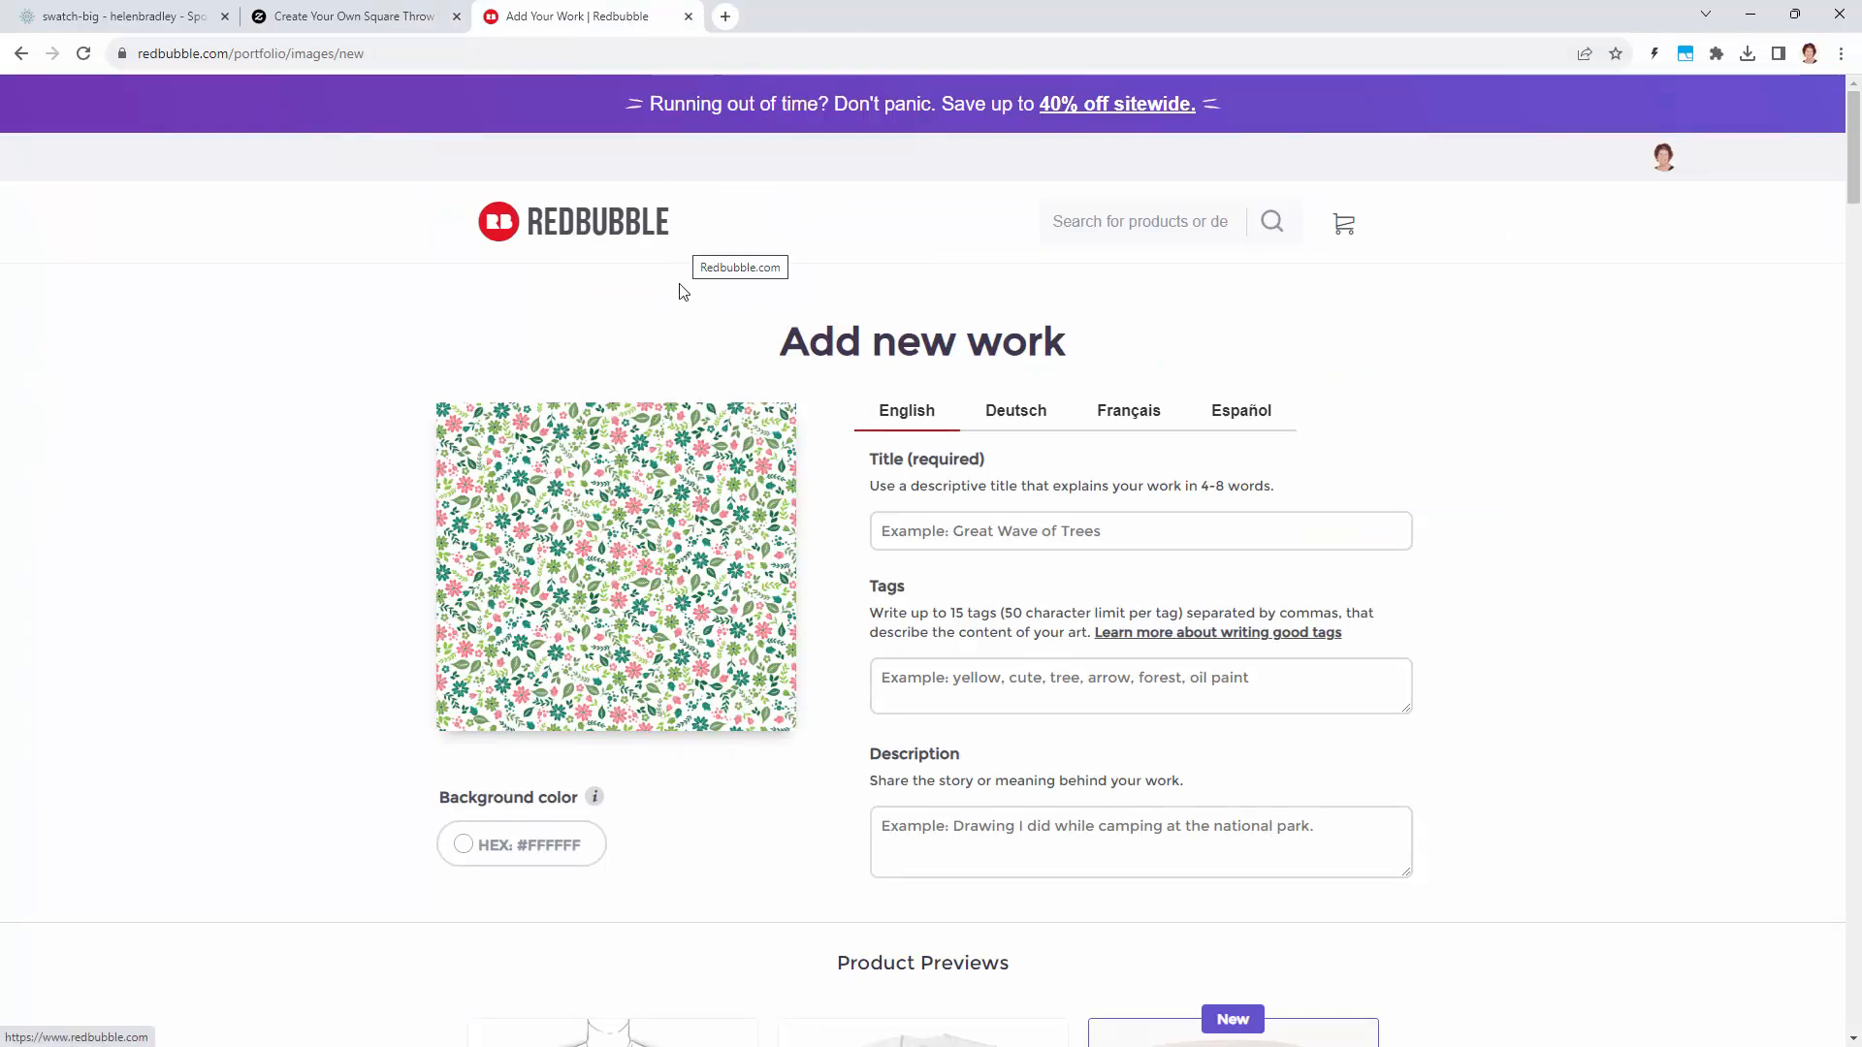
pyautogui.moveTo(644, 549)
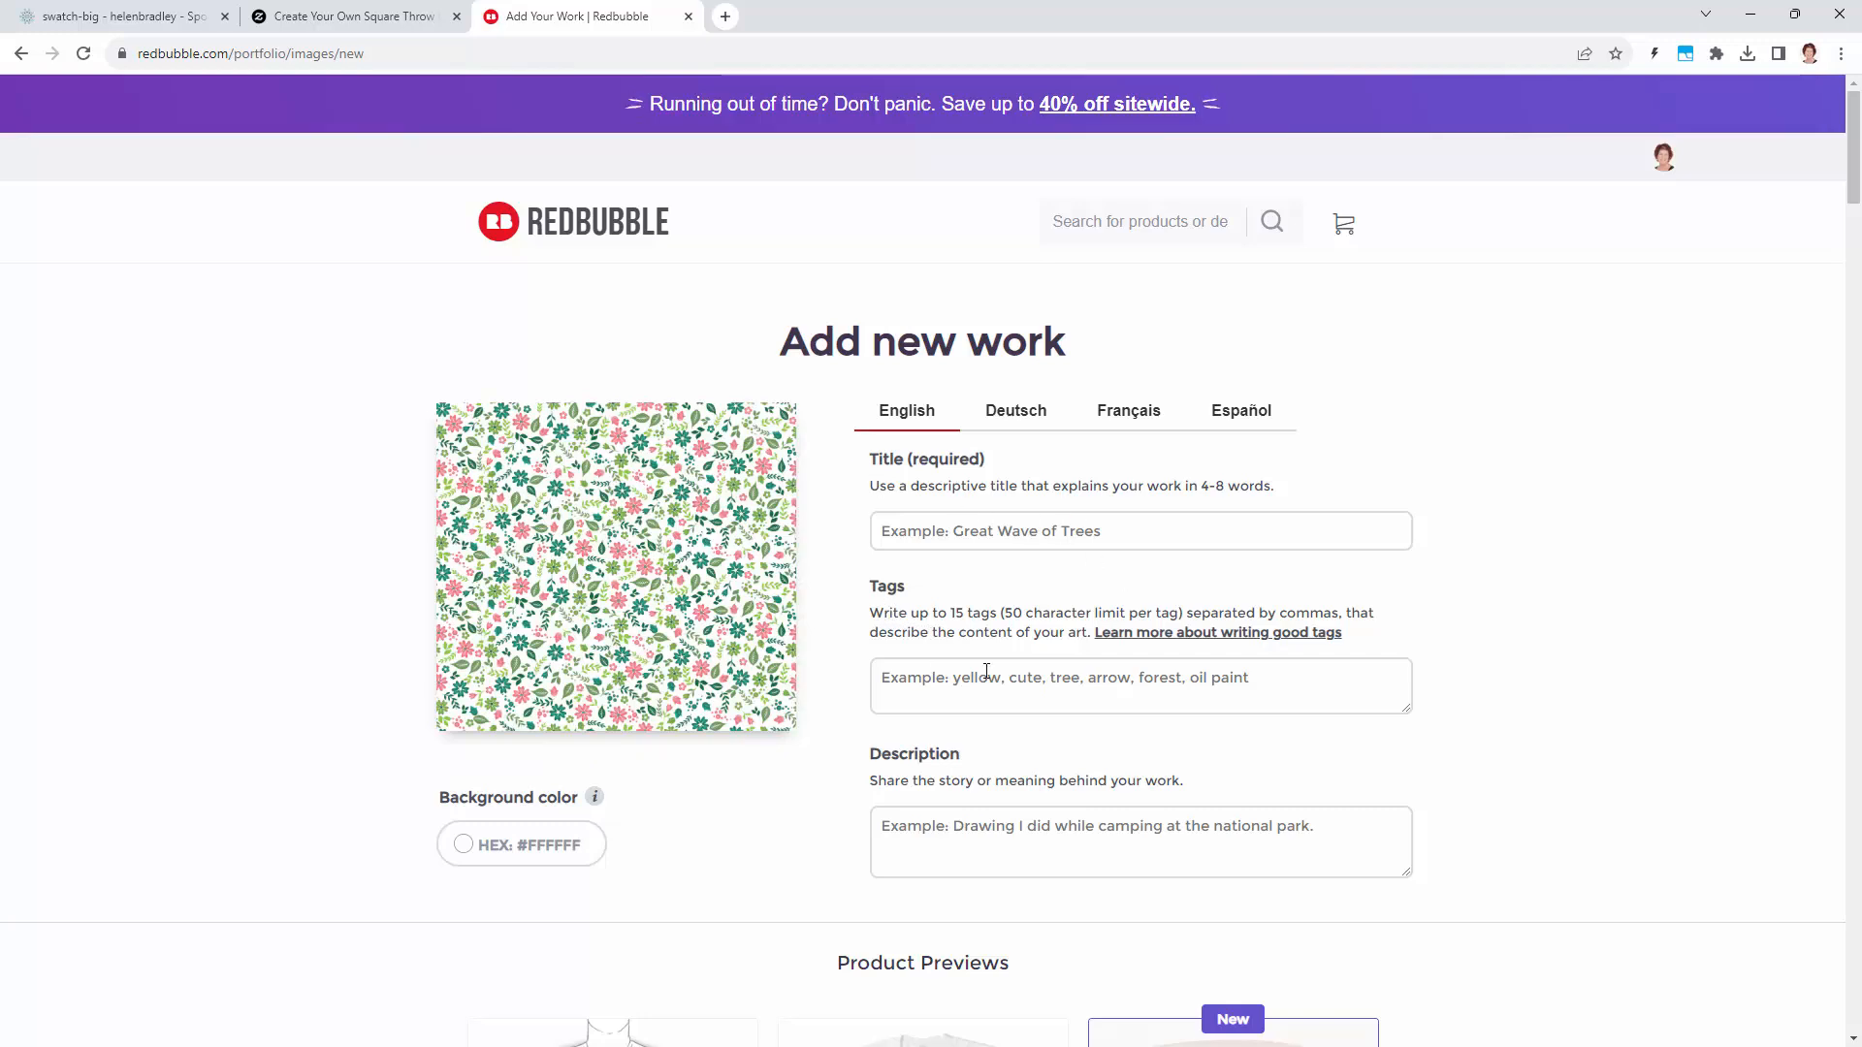
pyautogui.scroll(-5, 1038, 670)
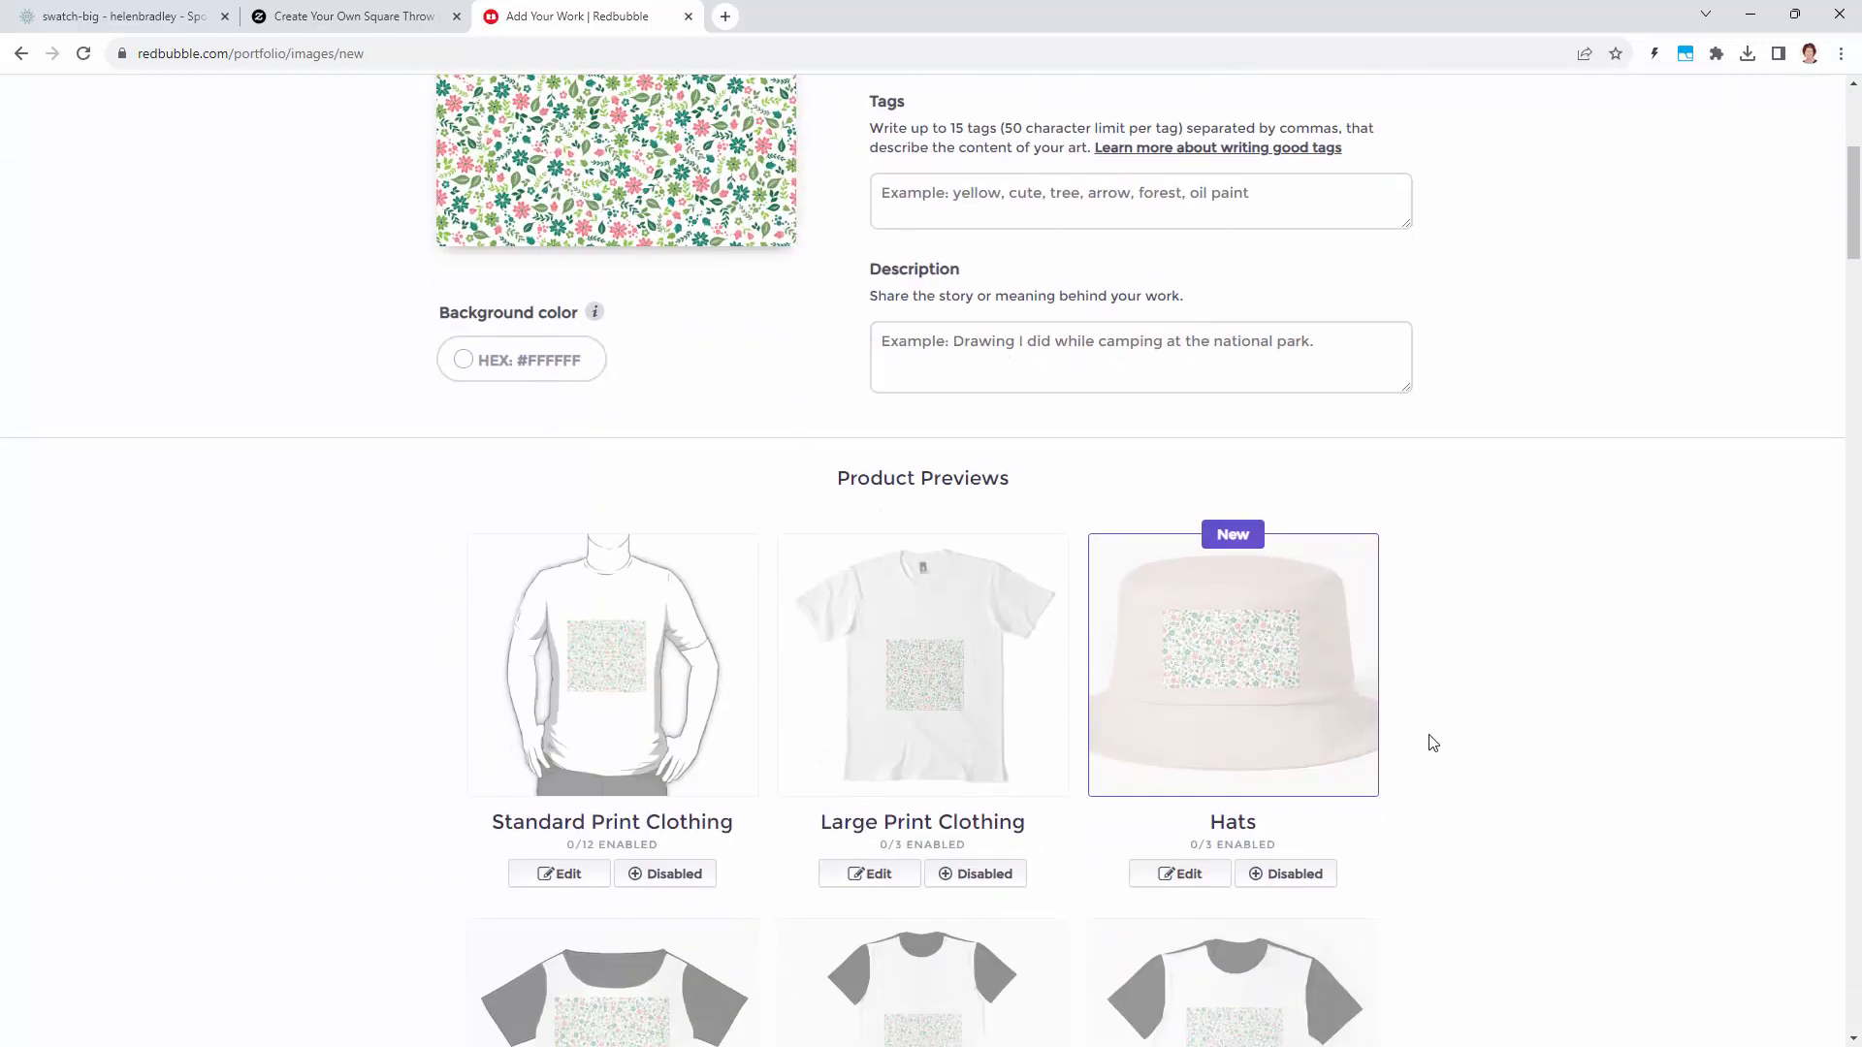
pyautogui.scroll(-1, 1457, 744)
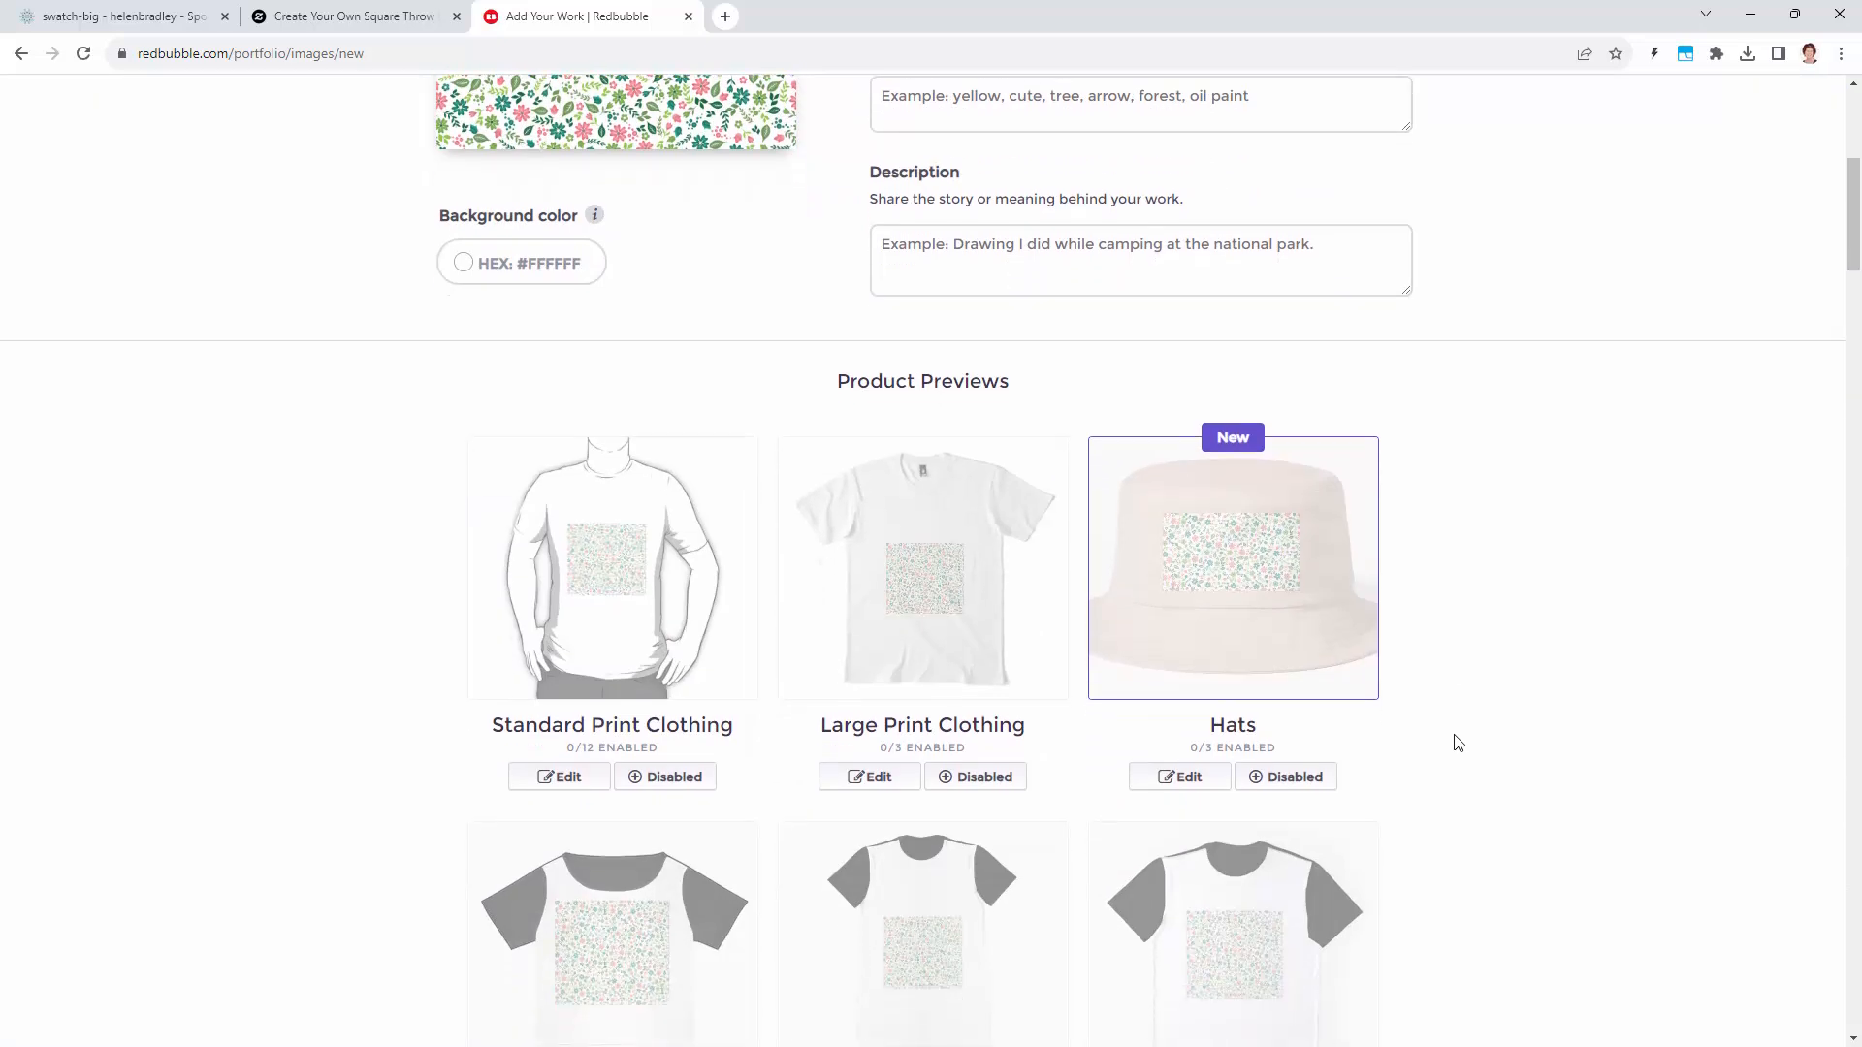
pyautogui.scroll(-2, 1458, 744)
pyautogui.scroll(-3, 1460, 743)
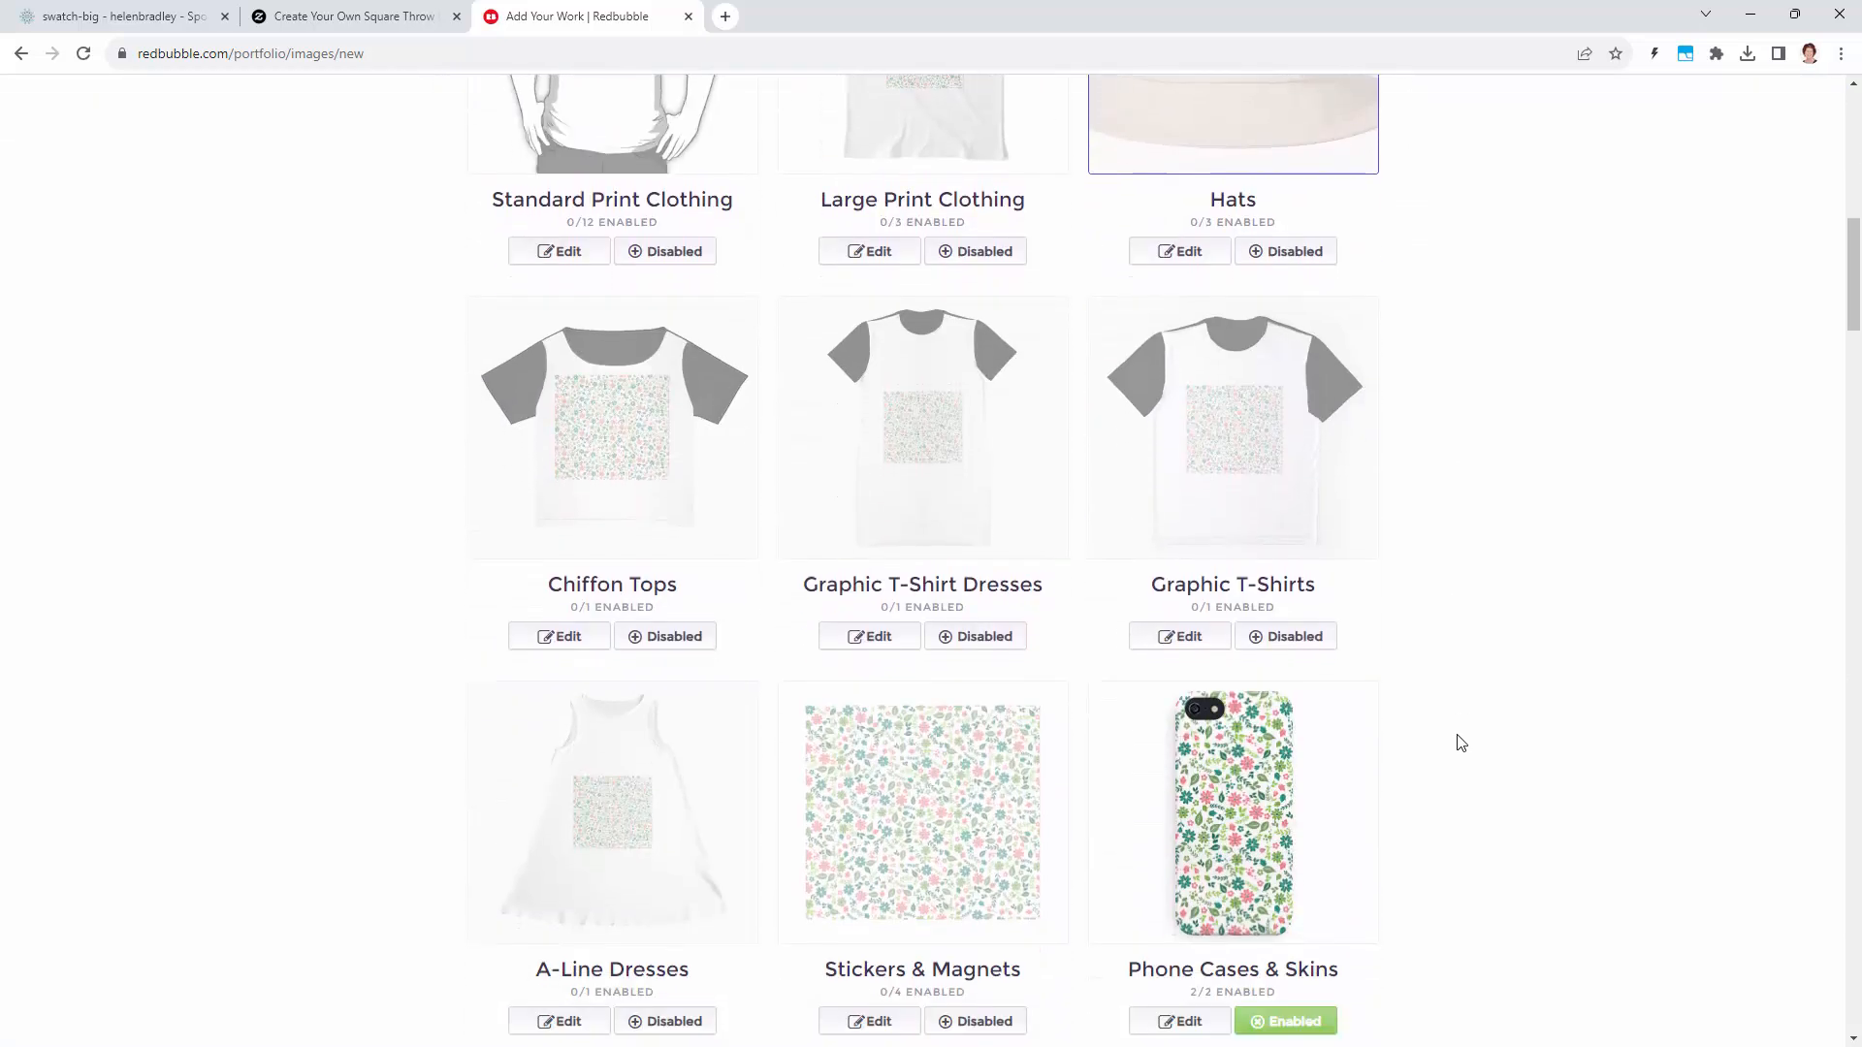
pyautogui.scroll(-1, 1462, 744)
pyautogui.scroll(-5, 1461, 744)
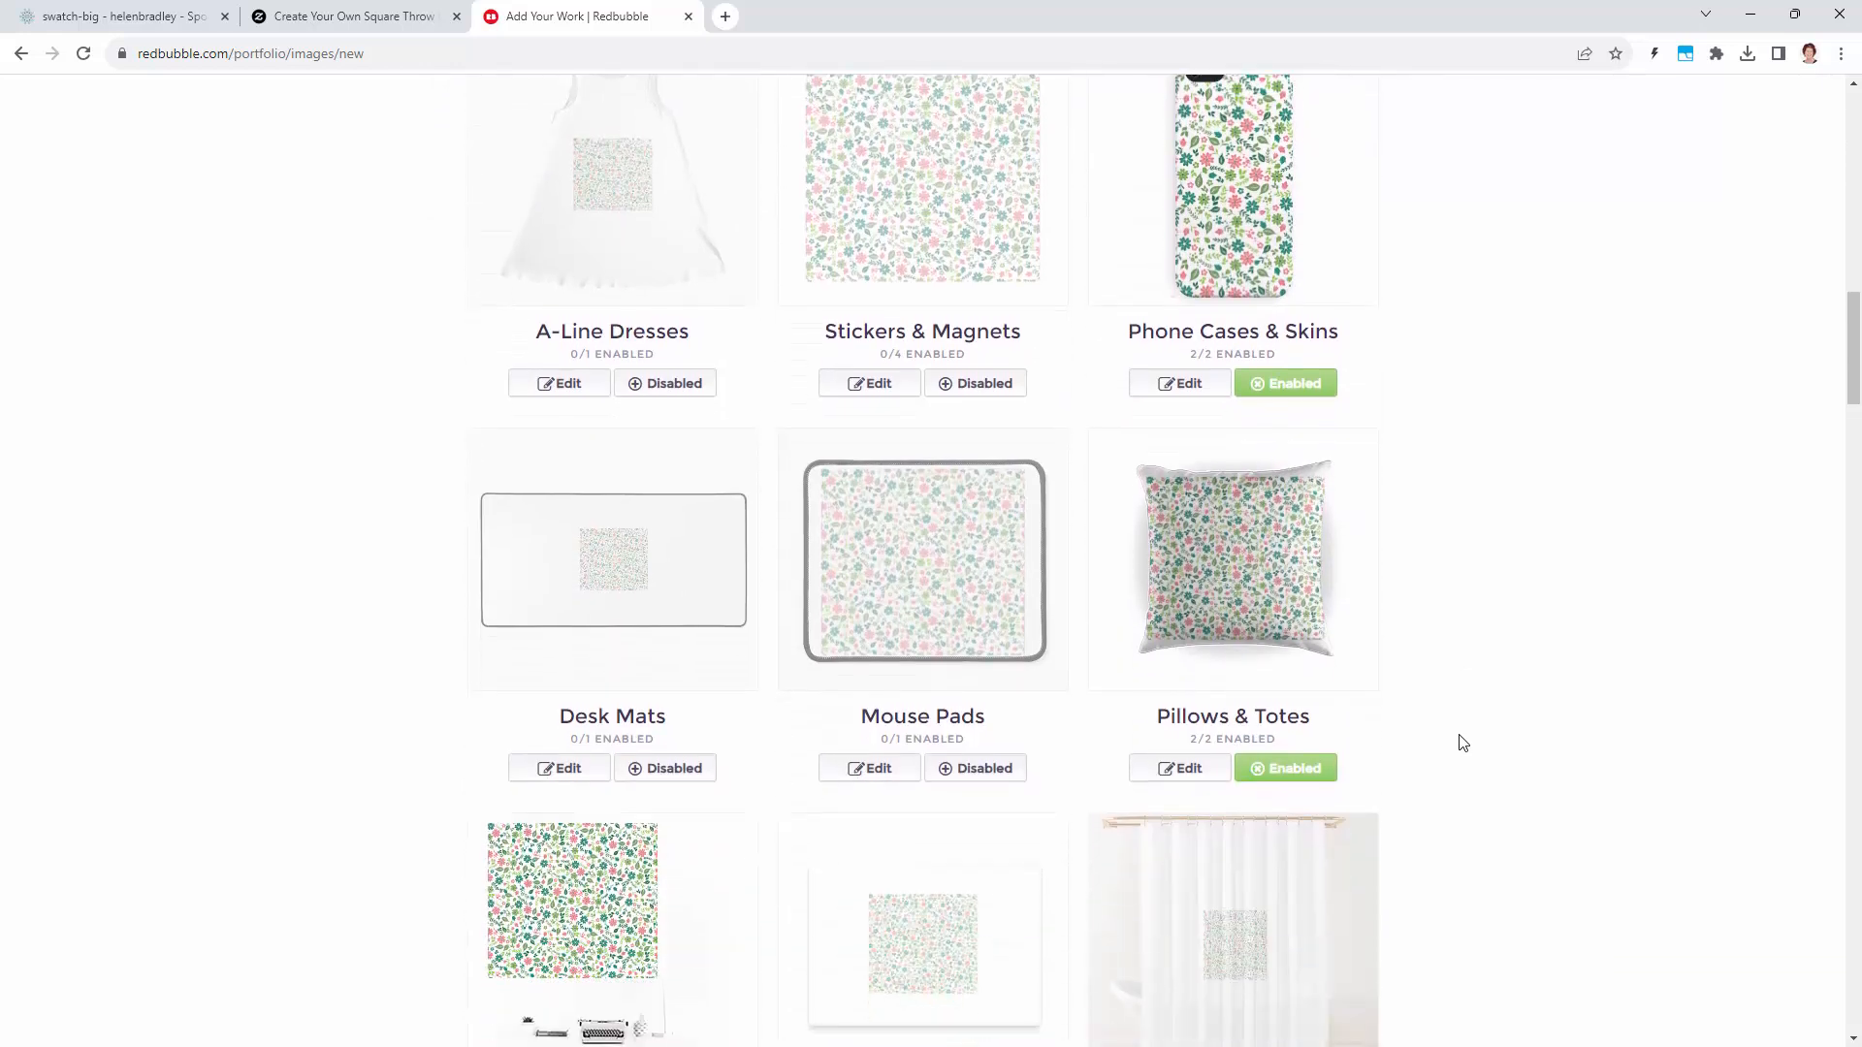
pyautogui.scroll(-3, 1462, 743)
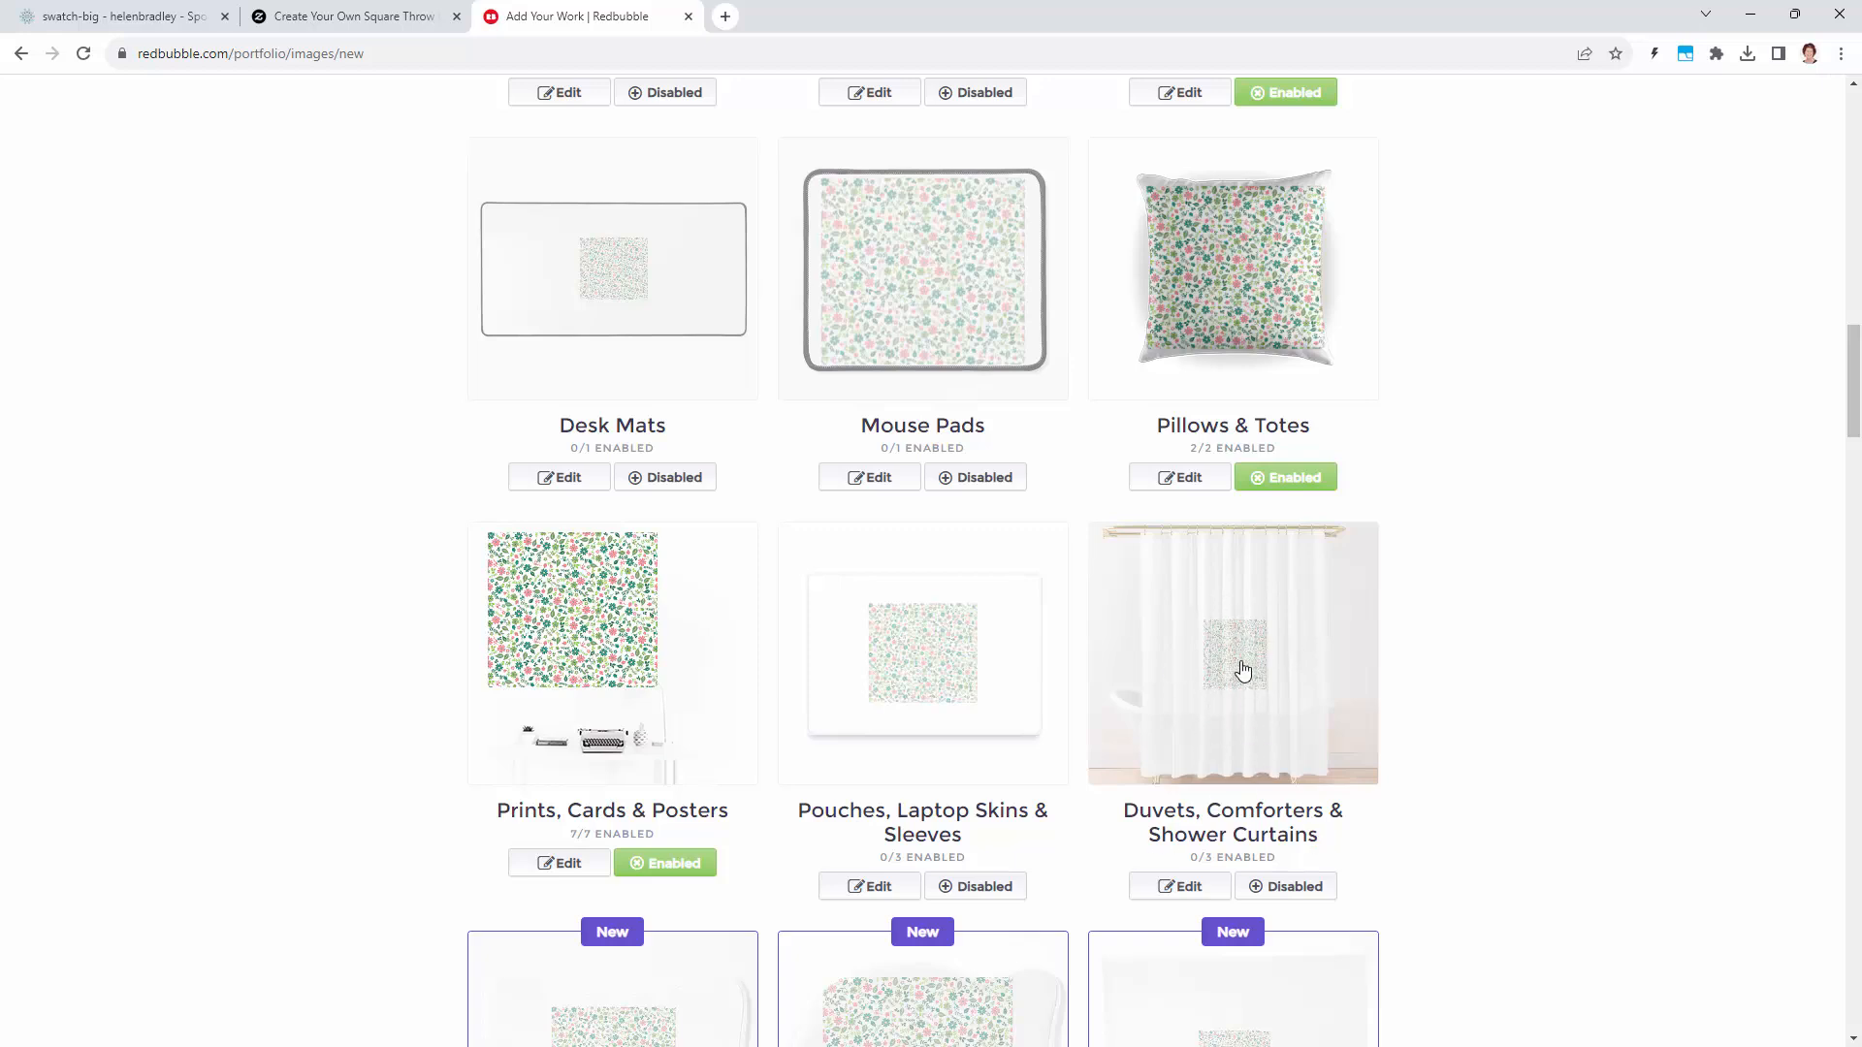
# Step: Repeat the swatch as a regular grid on the Duvets, Comforters & Shower Curtains products and apply the changes
pyautogui.click(1168, 890)
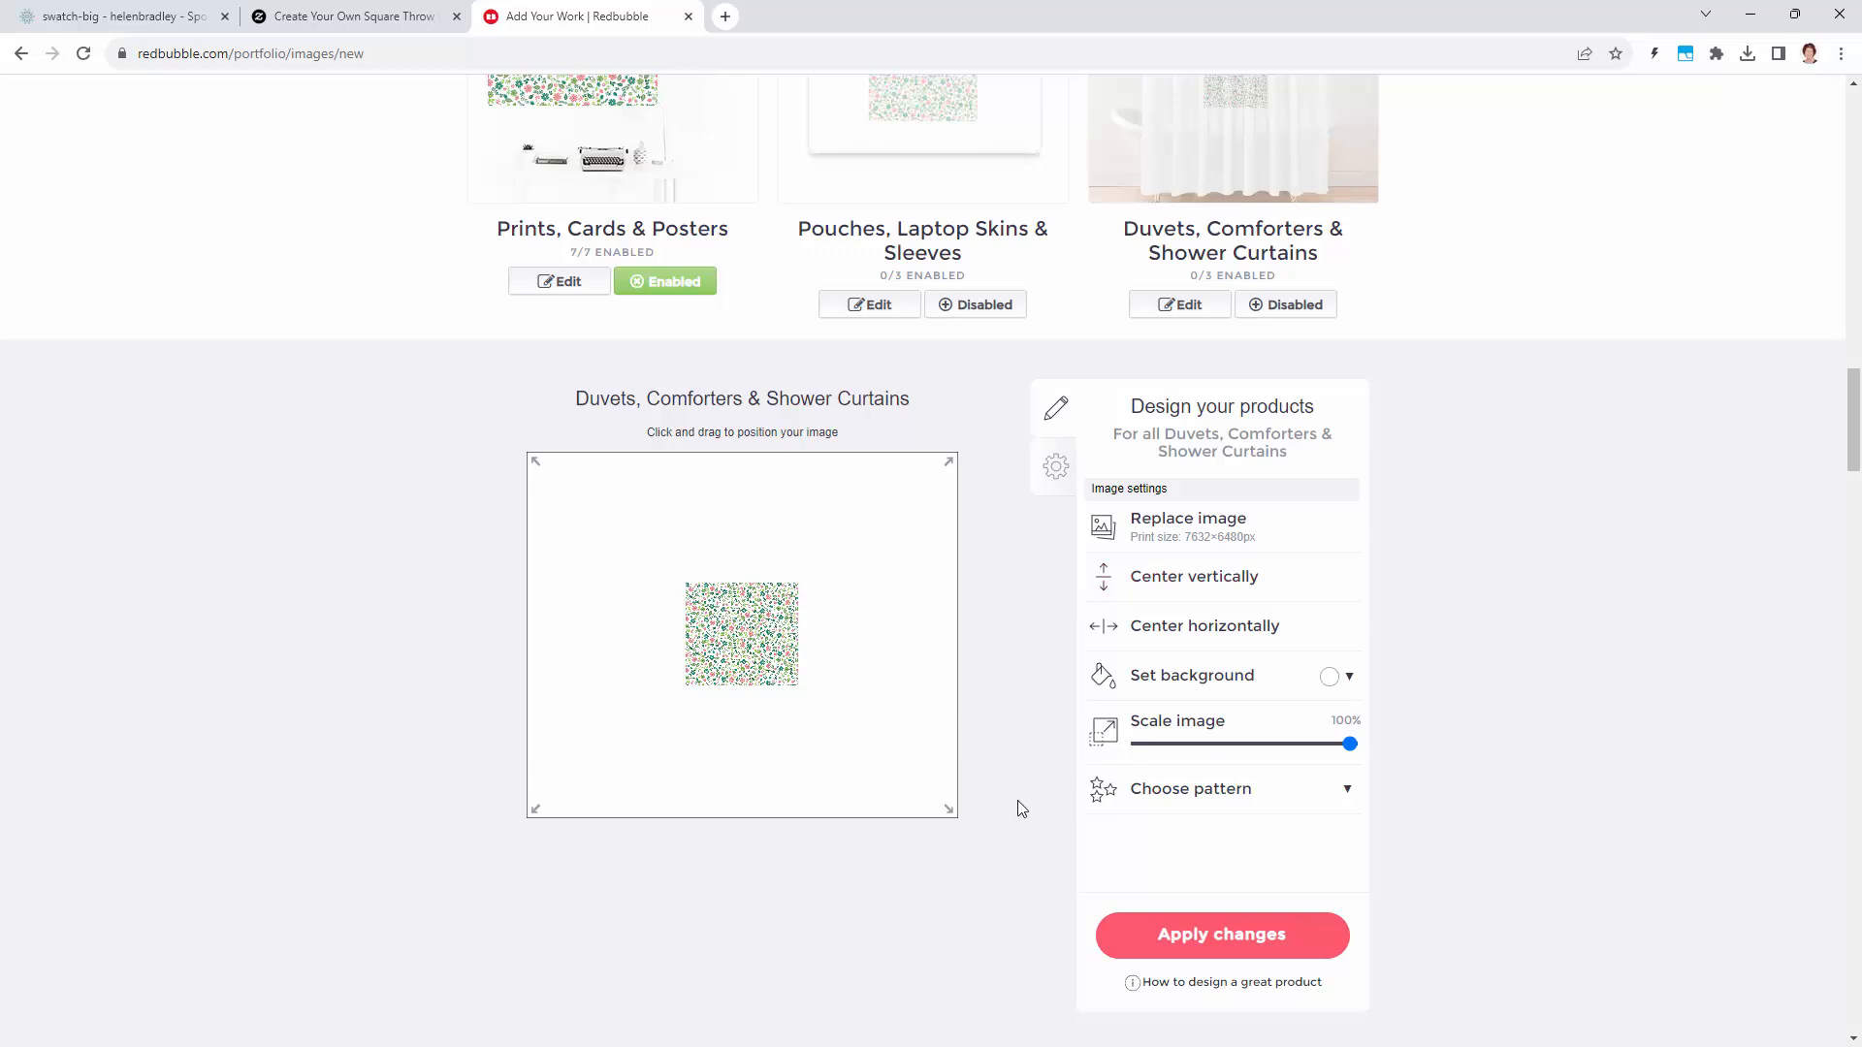
pyautogui.scroll(-1, 1144, 776)
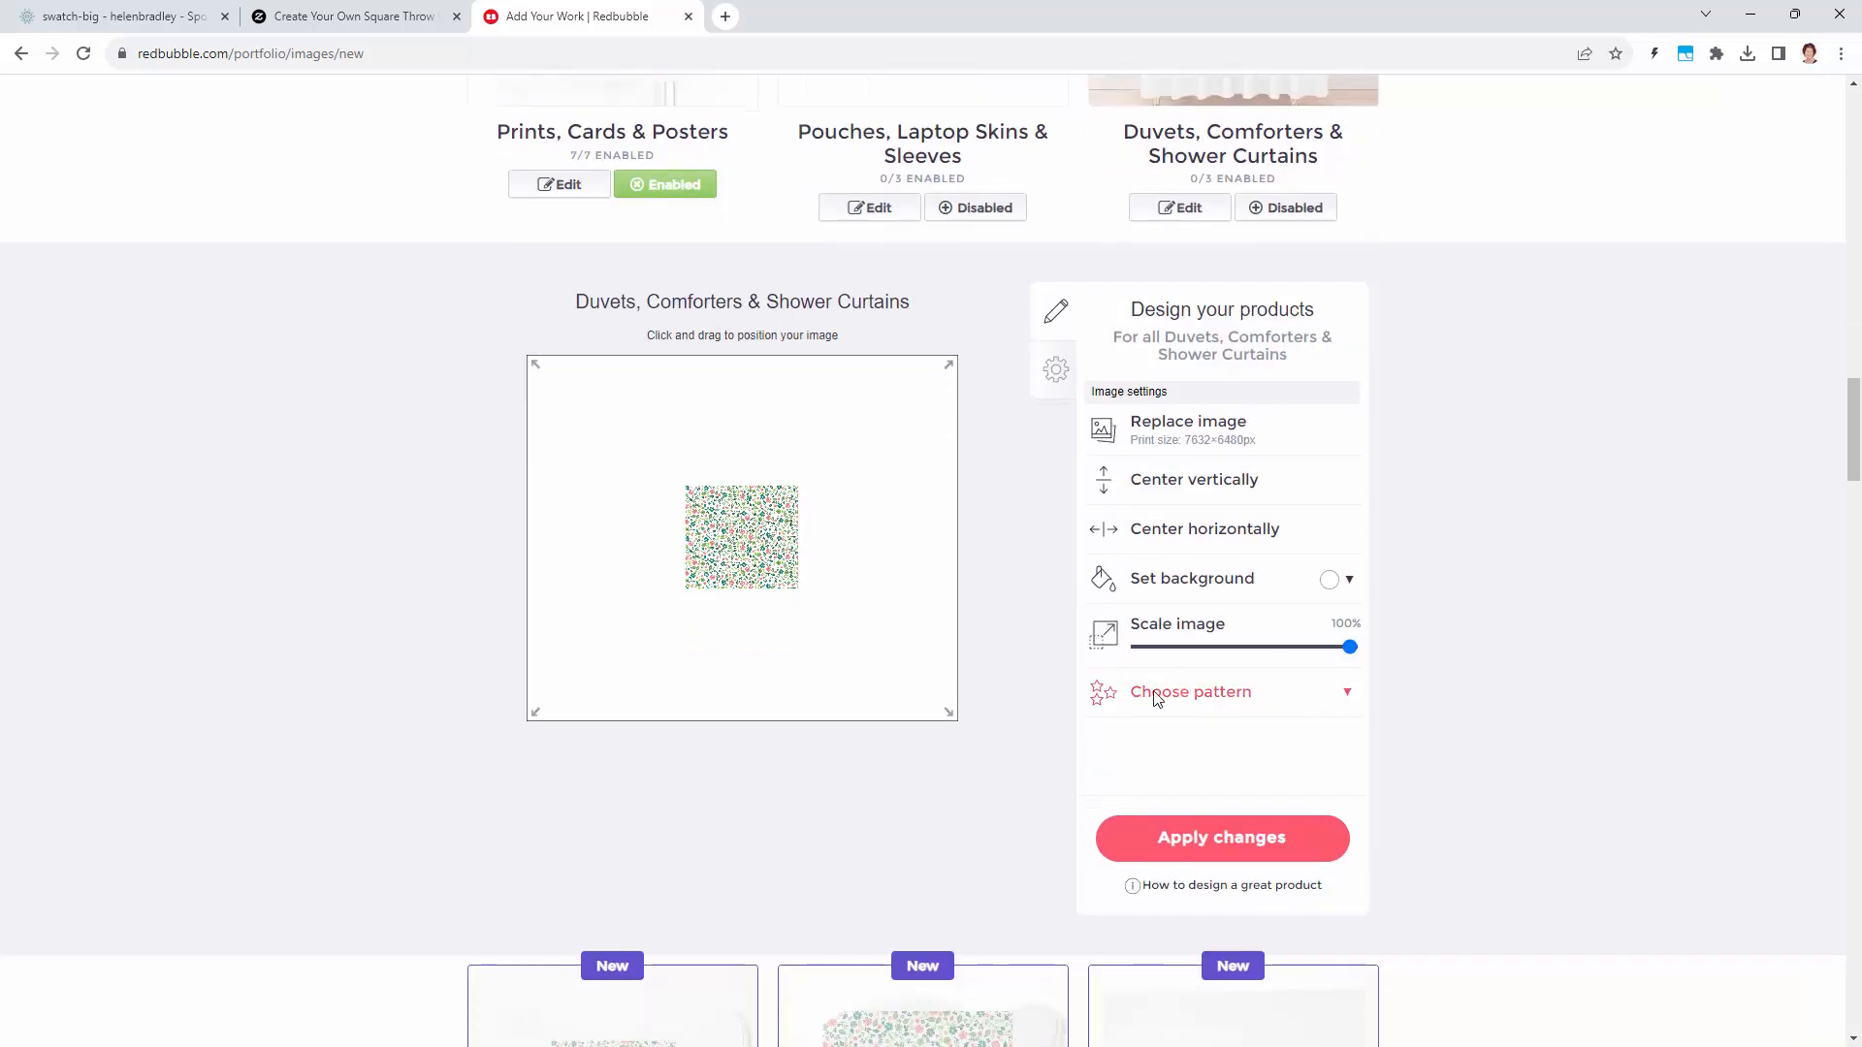
pyautogui.click(1347, 694)
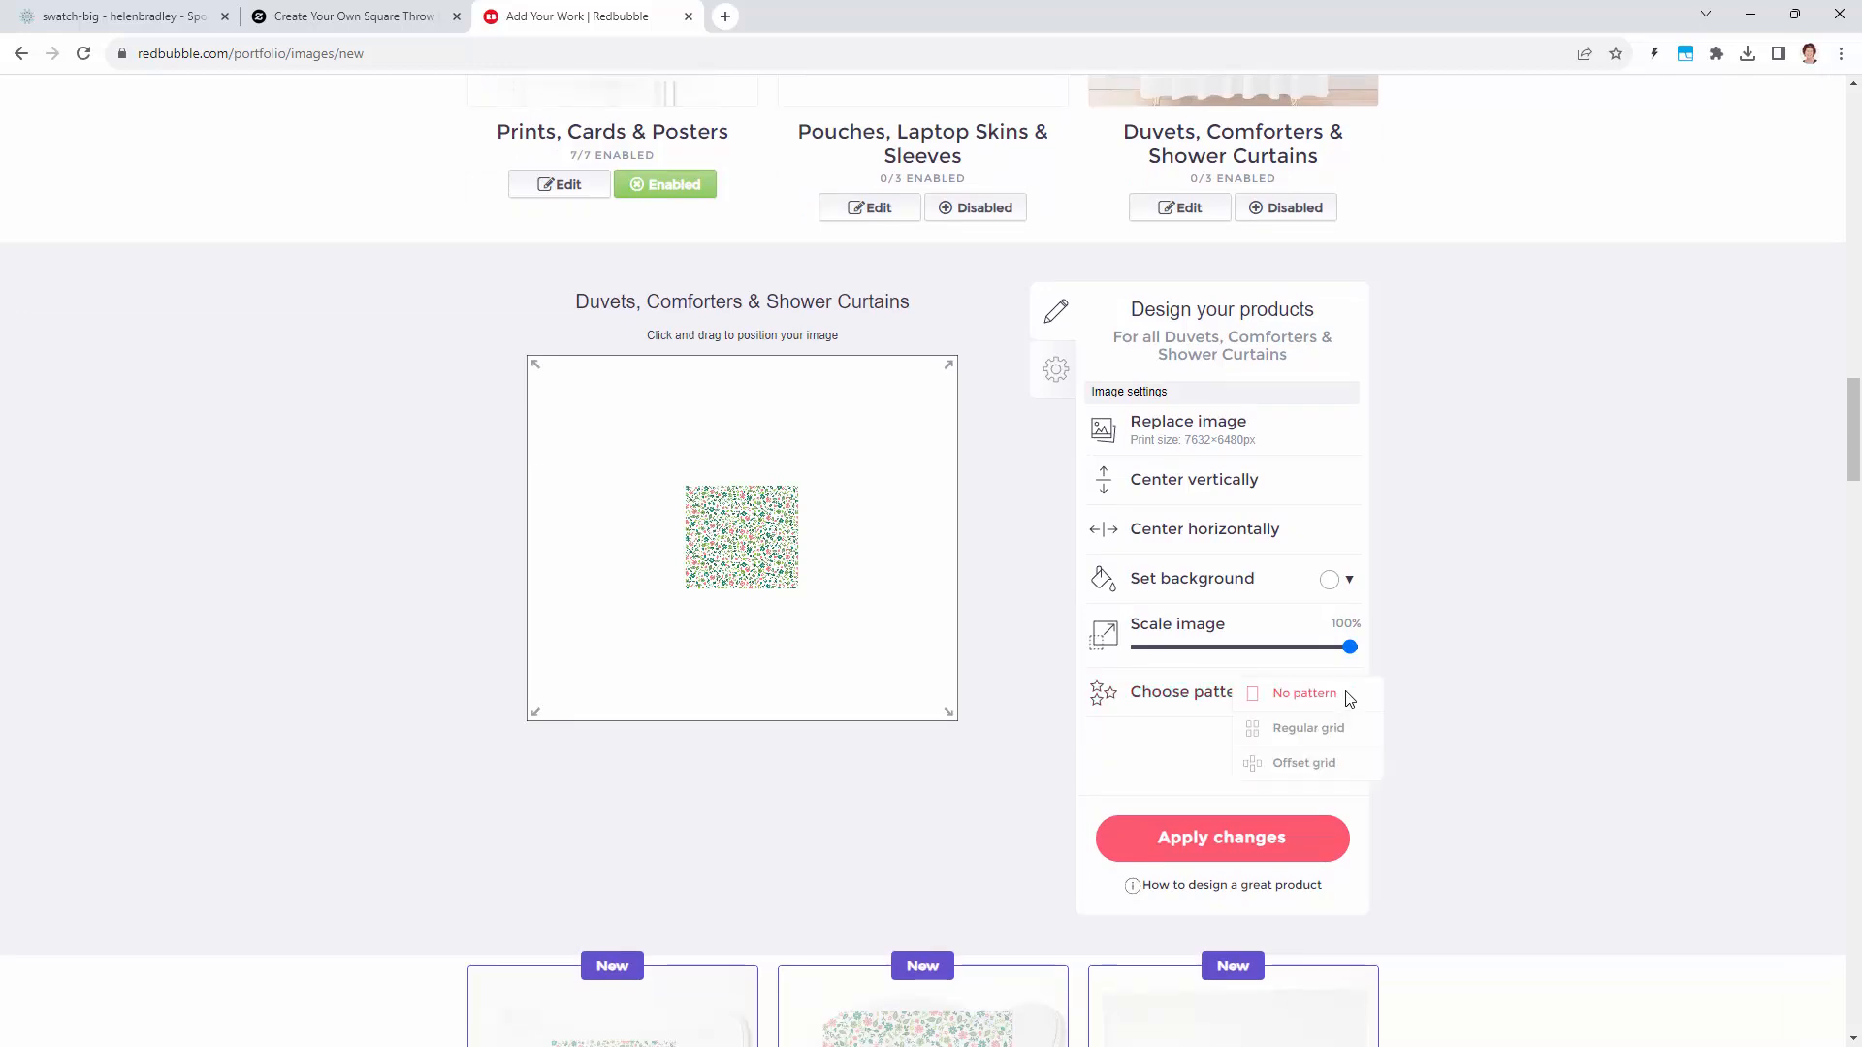
pyautogui.click(1297, 732)
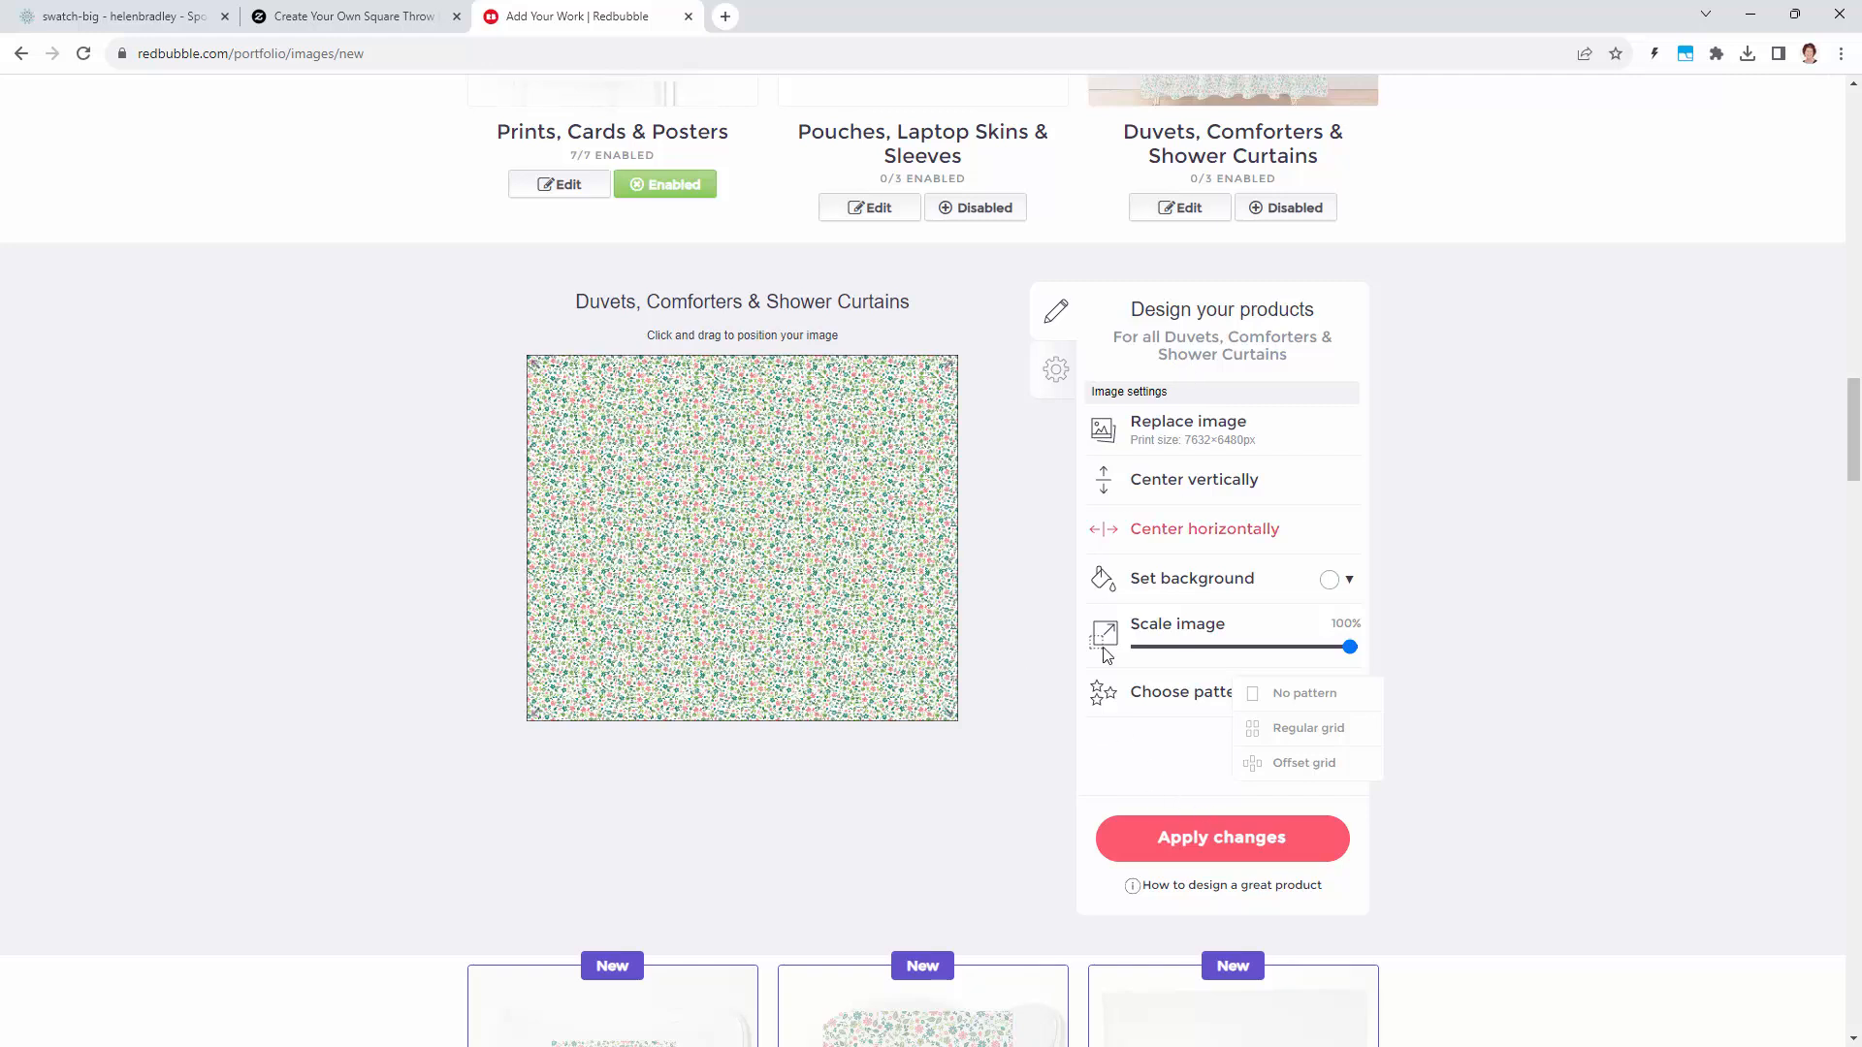
pyautogui.click(1214, 835)
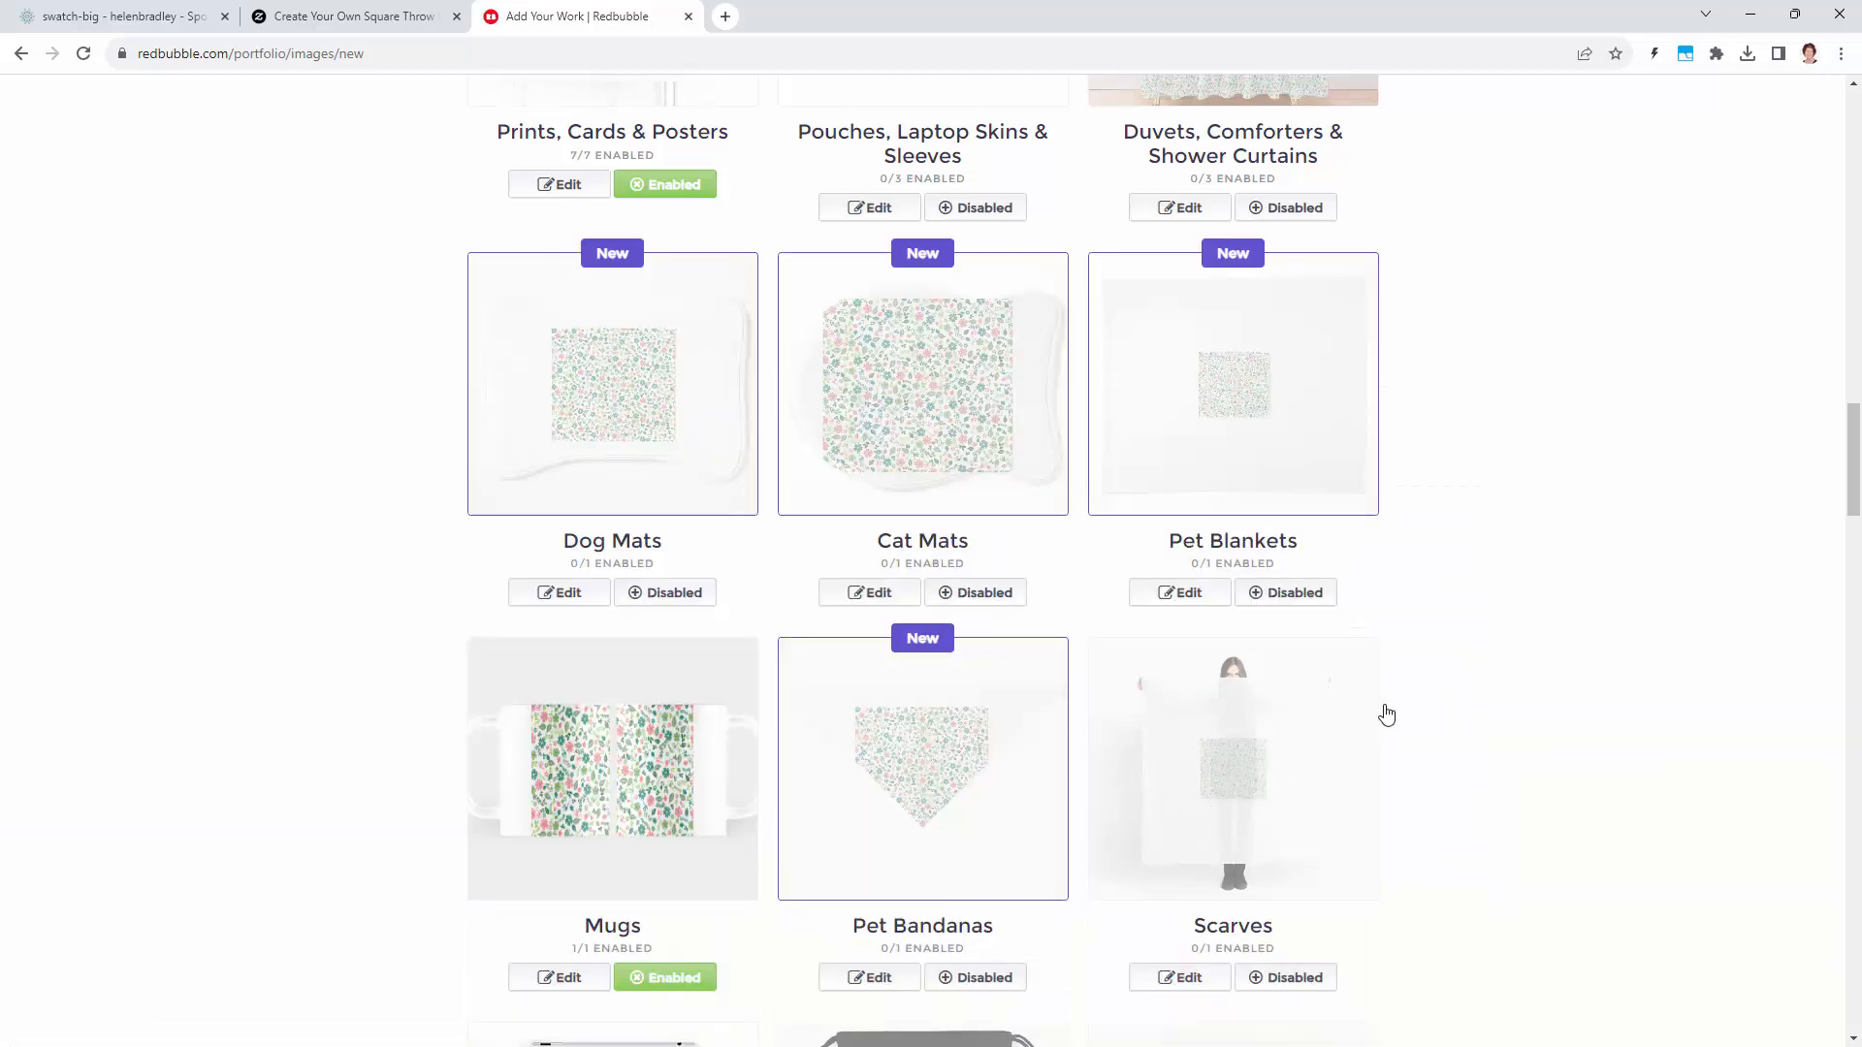
pyautogui.scroll(4, 1397, 703)
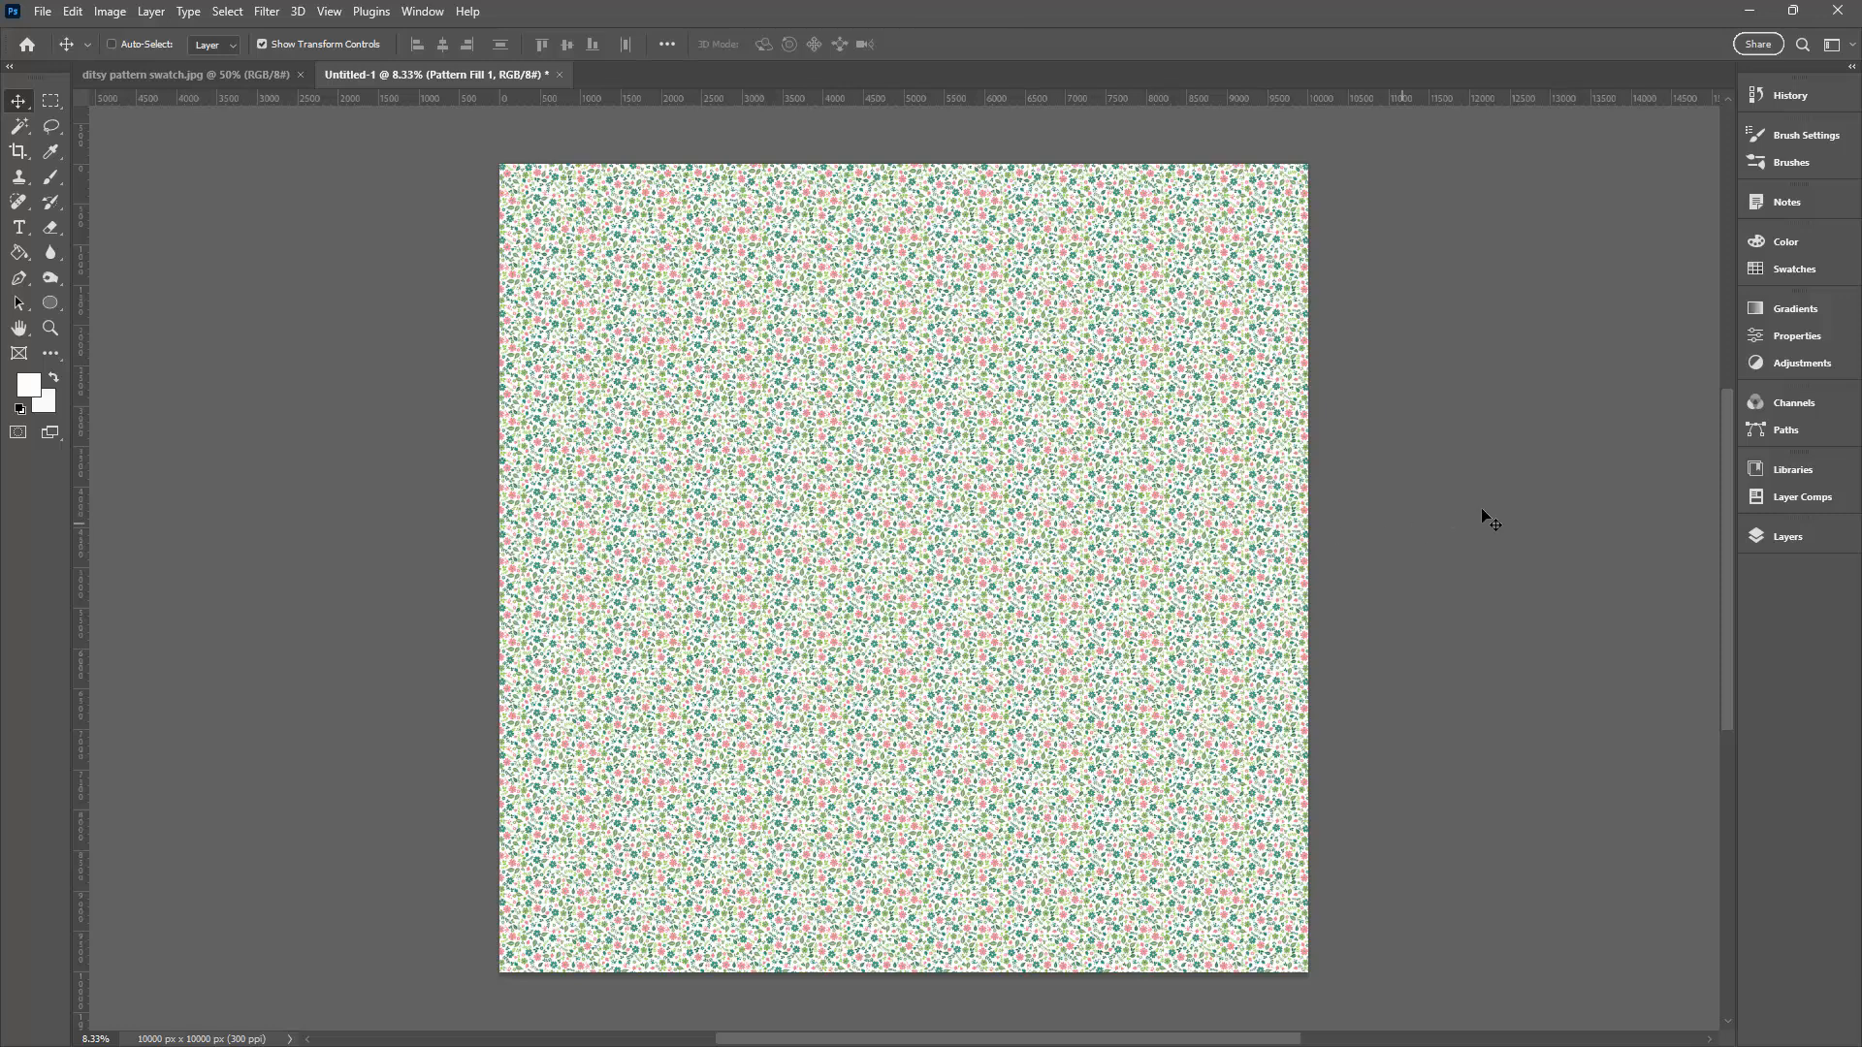
# Step: Enlarge the floral pattern in the Pattern Fill 1 layer by setting its scale to 130%
pyautogui.click(1779, 538)
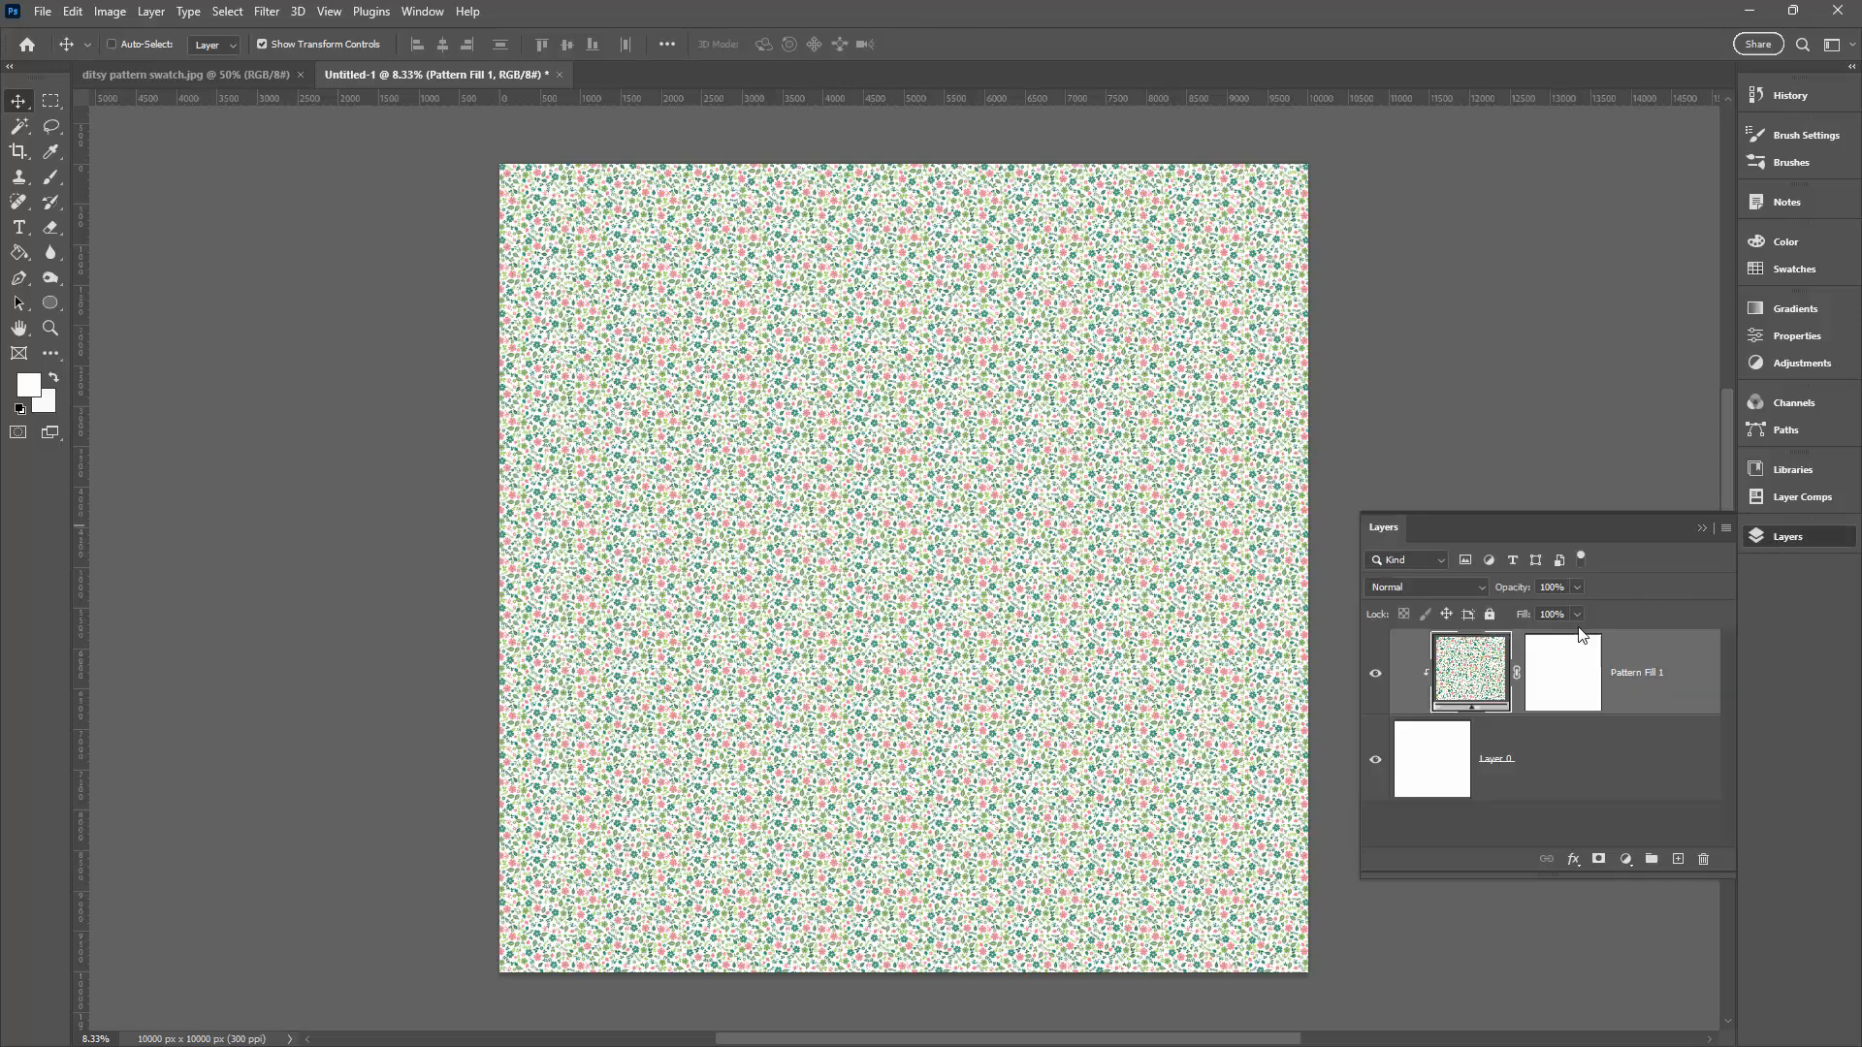
pyautogui.doubleClick(1469, 669)
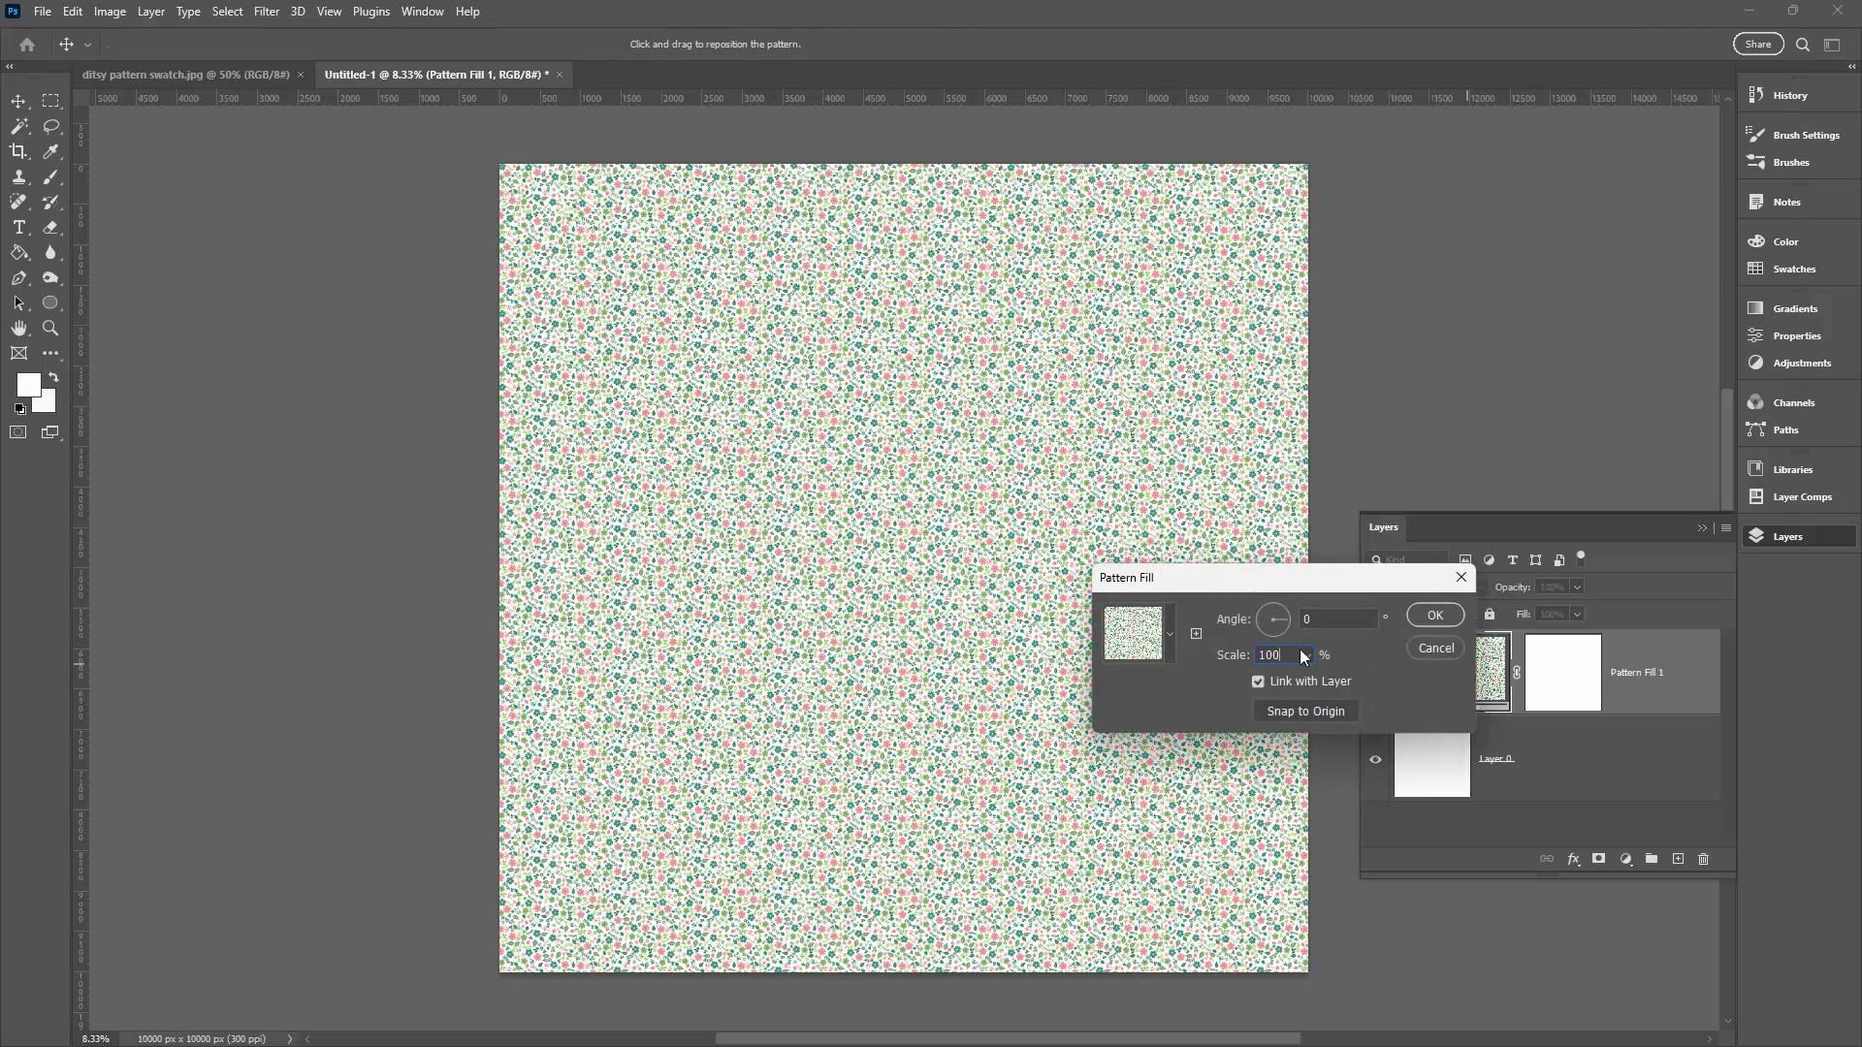
pyautogui.hotkey('shift', 'Up')
pyautogui.hotkey('shift', 'Up')
pyautogui.hotkey('shift', 'Up')
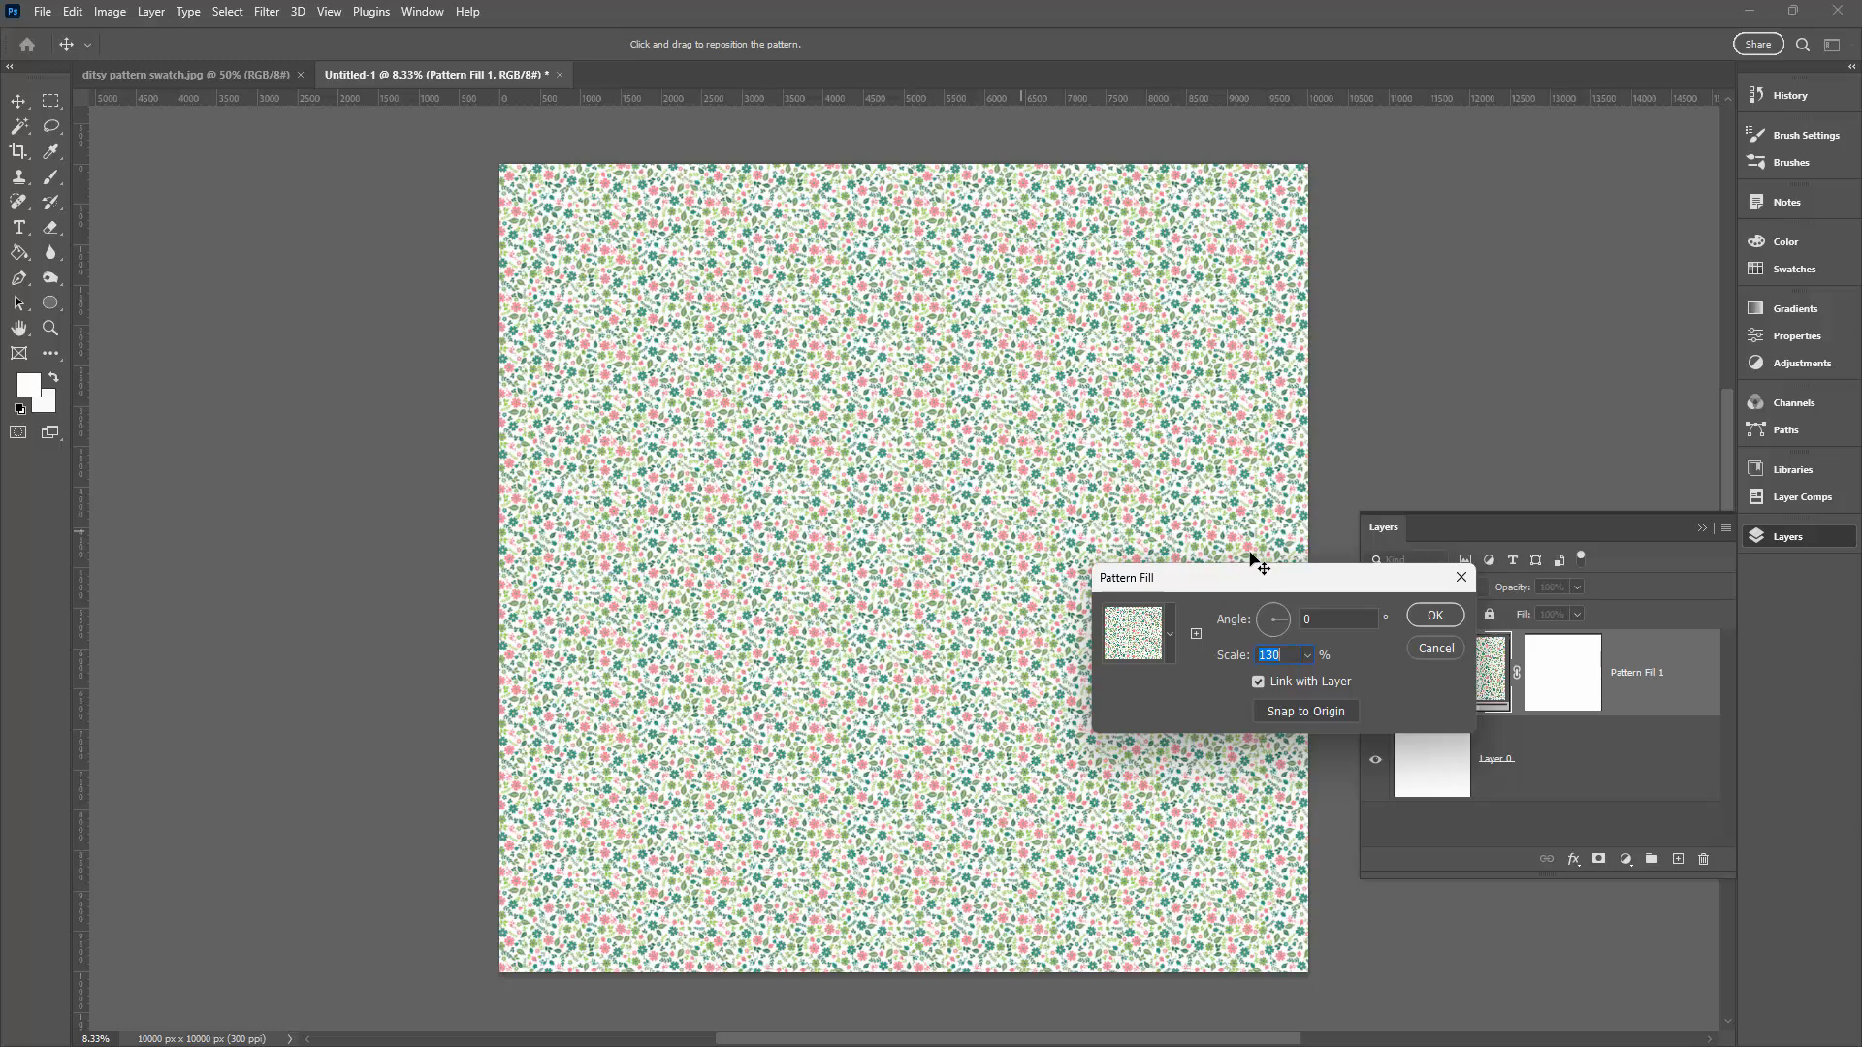
pyautogui.click(1434, 615)
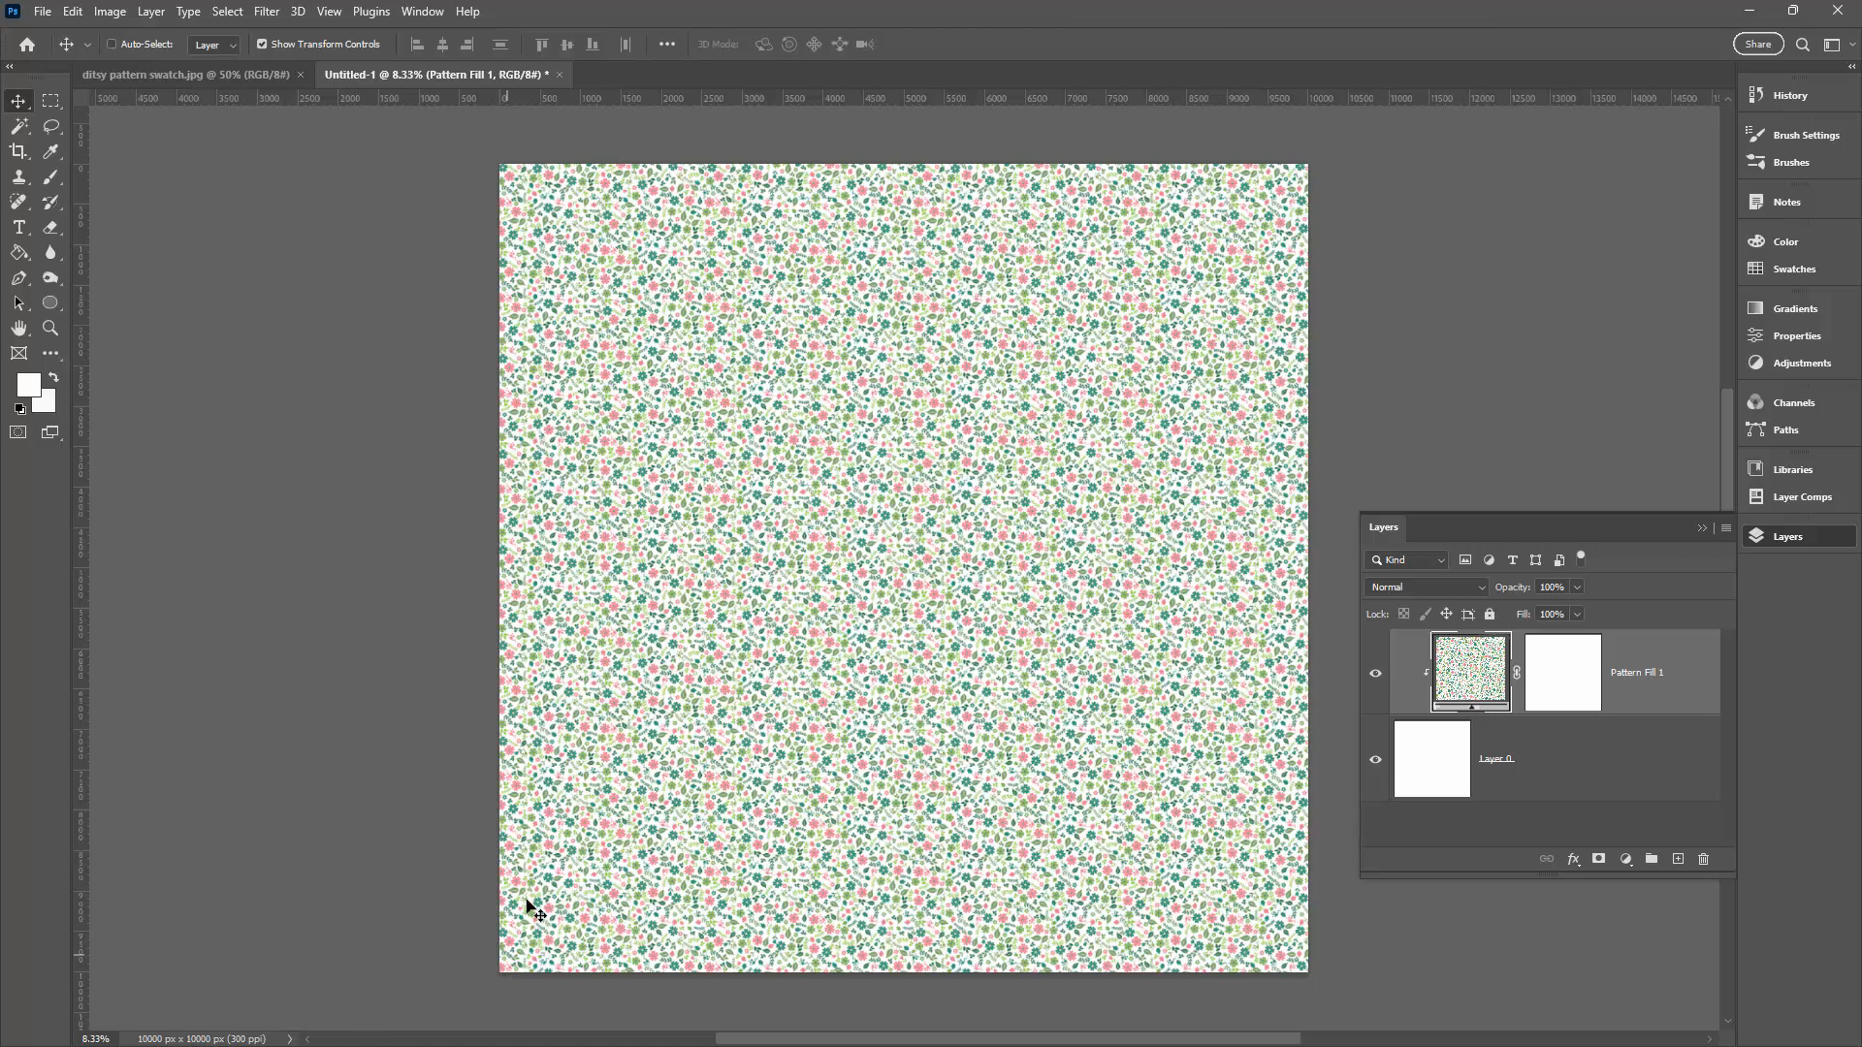
# Step: Switch to the ditsy pattern swatch.jpg document to view the original floral swatch
pyautogui.click(147, 74)
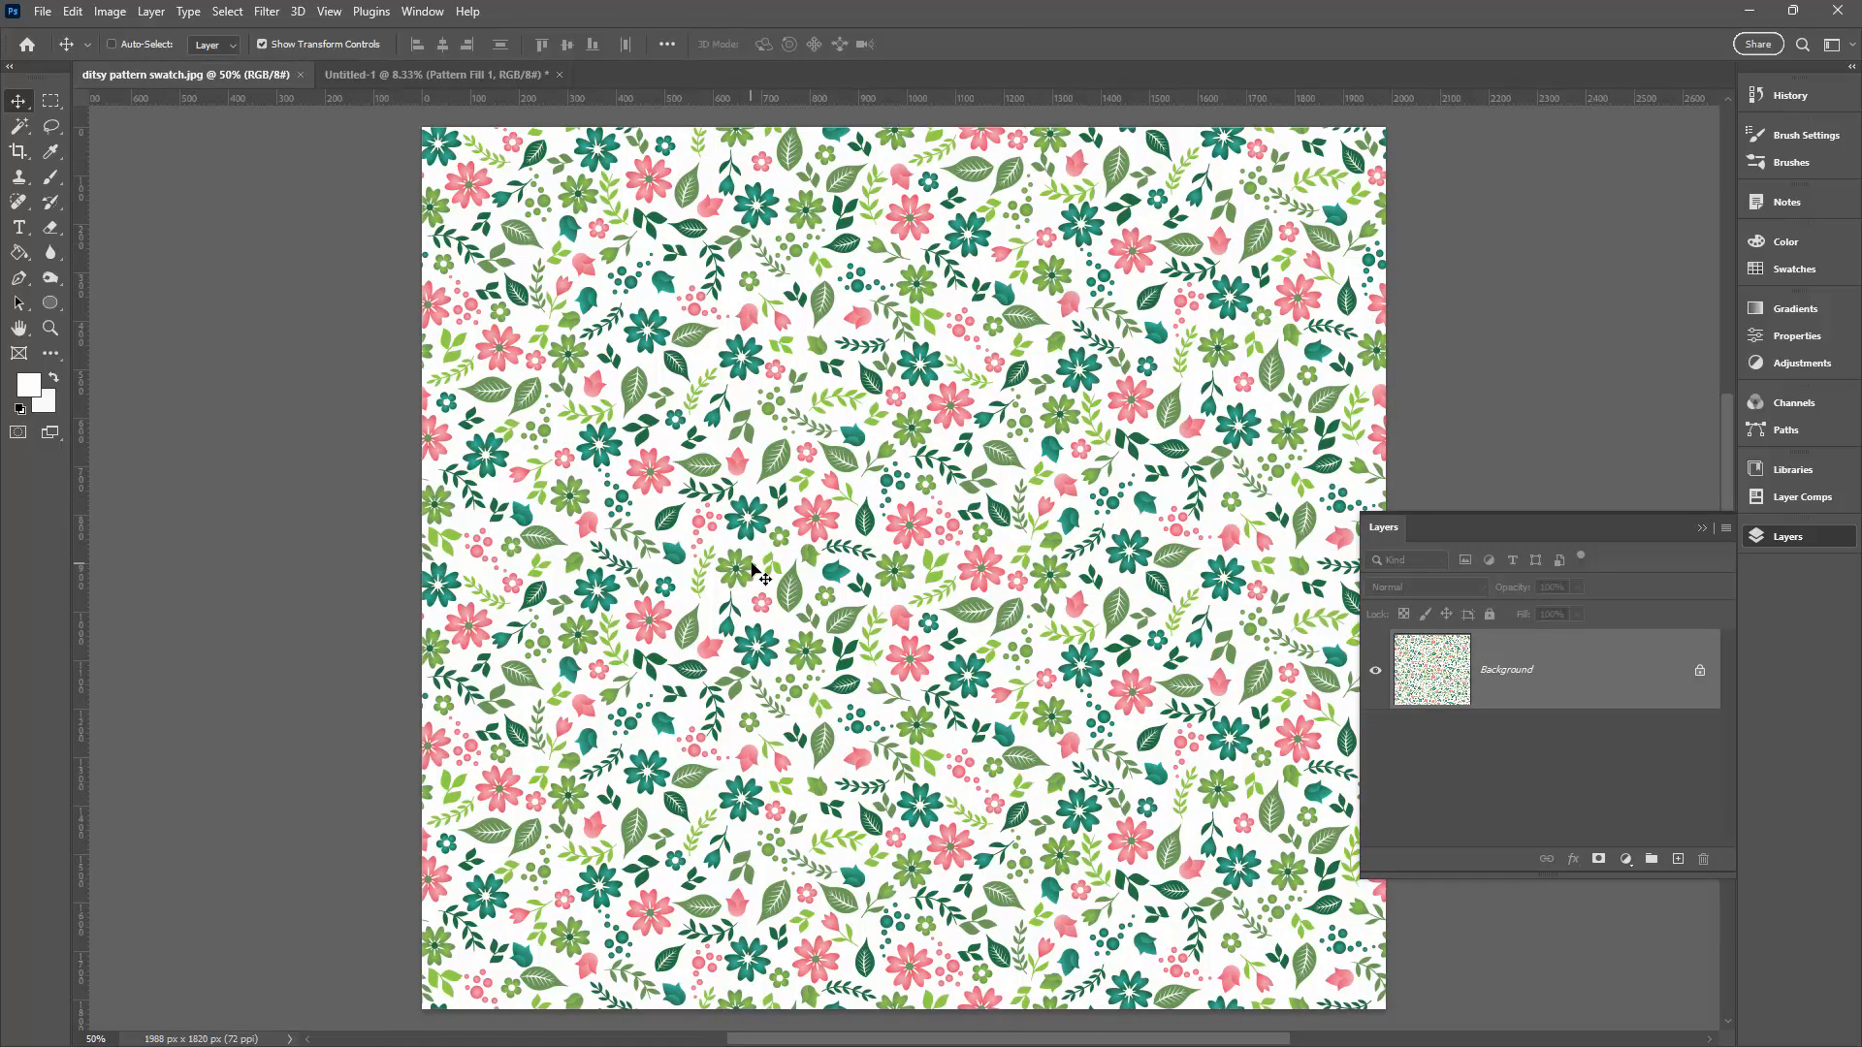